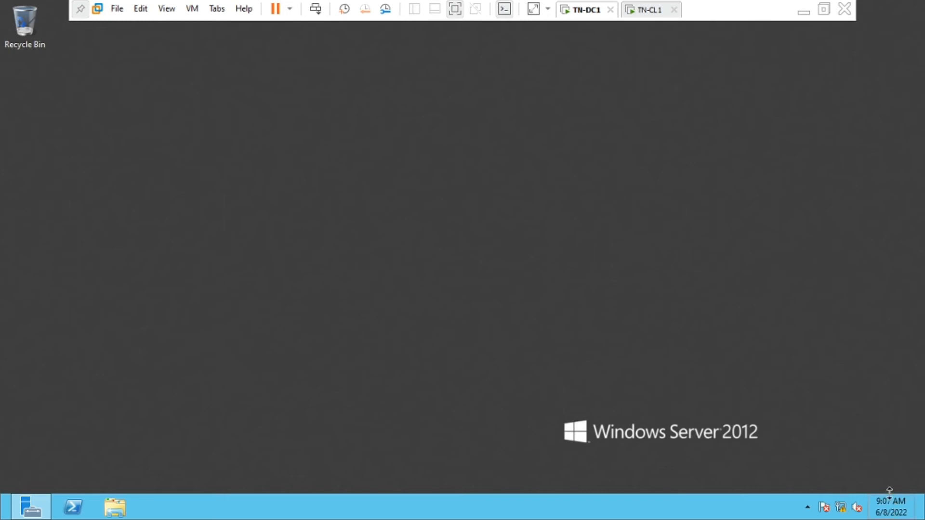
Step: Check the server's date, time and time zone settings, and close the date and time dialogs
{"action": "mouse_move", "coordinate": [888, 512]}
{"action": "right_click", "coordinate": [881, 514]}
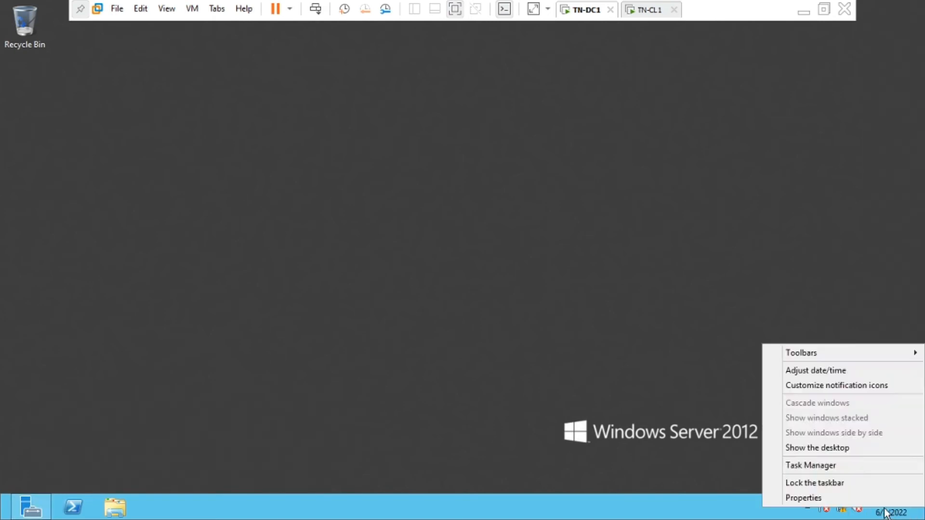
{"action": "left_click", "coordinate": [822, 372]}
{"action": "left_click_drag", "start_coordinate": [162, 34], "coordinate": [388, 70]}
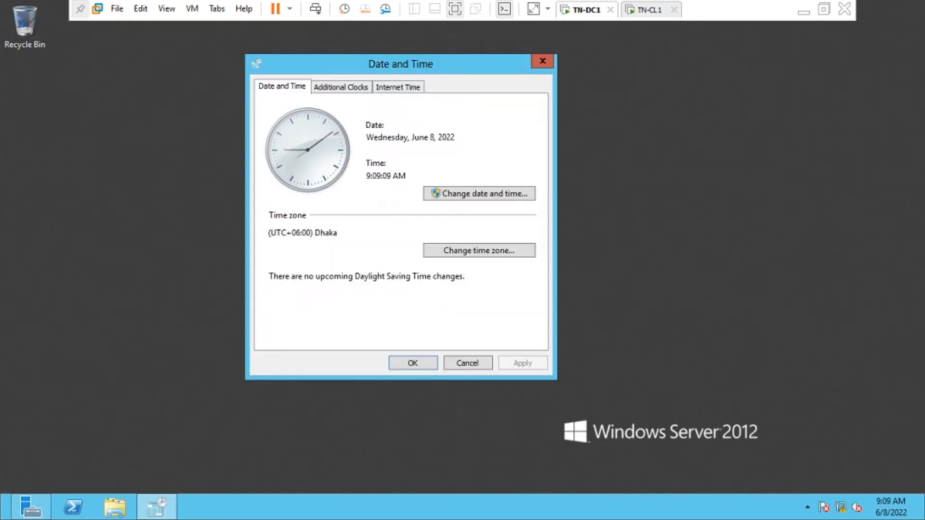
{"action": "left_click", "coordinate": [478, 253]}
{"action": "left_click", "coordinate": [453, 221]}
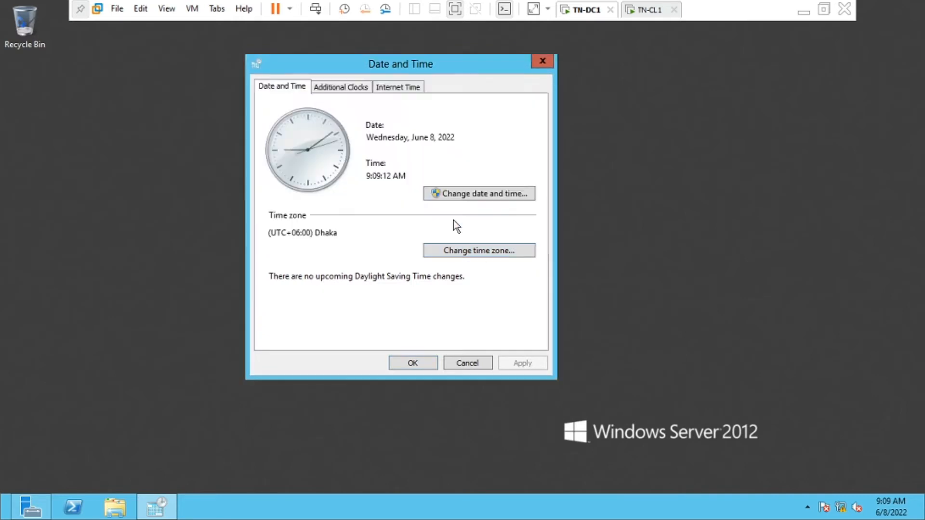
{"action": "left_click", "coordinate": [470, 195]}
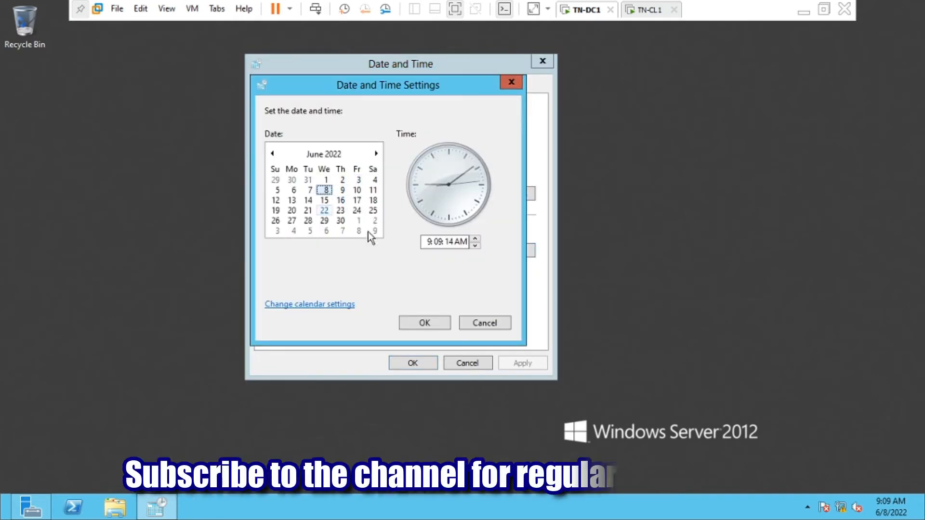
{"action": "left_click", "coordinate": [427, 324]}
{"action": "left_click", "coordinate": [420, 365]}
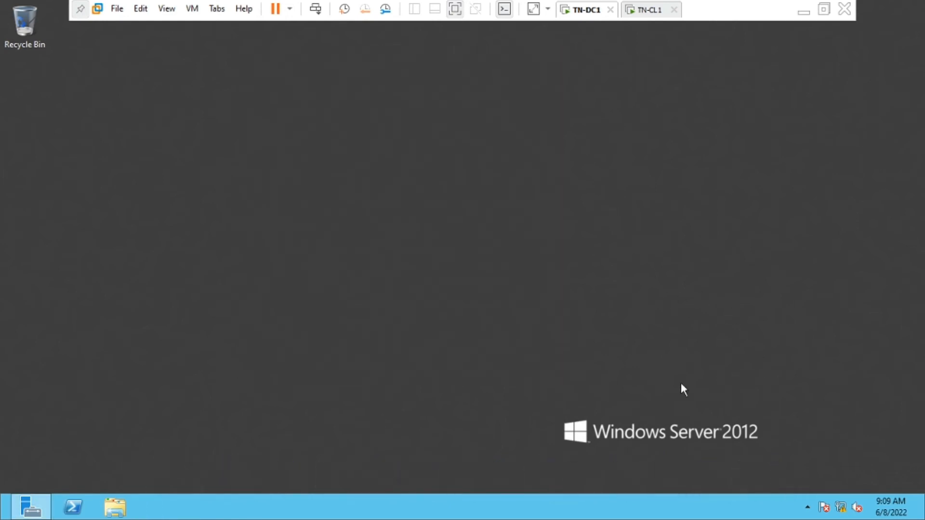
Step: Open the properties of the Ethernet0 adapter from the server's network connections
{"action": "right_click", "coordinate": [840, 507]}
{"action": "left_click", "coordinate": [810, 416]}
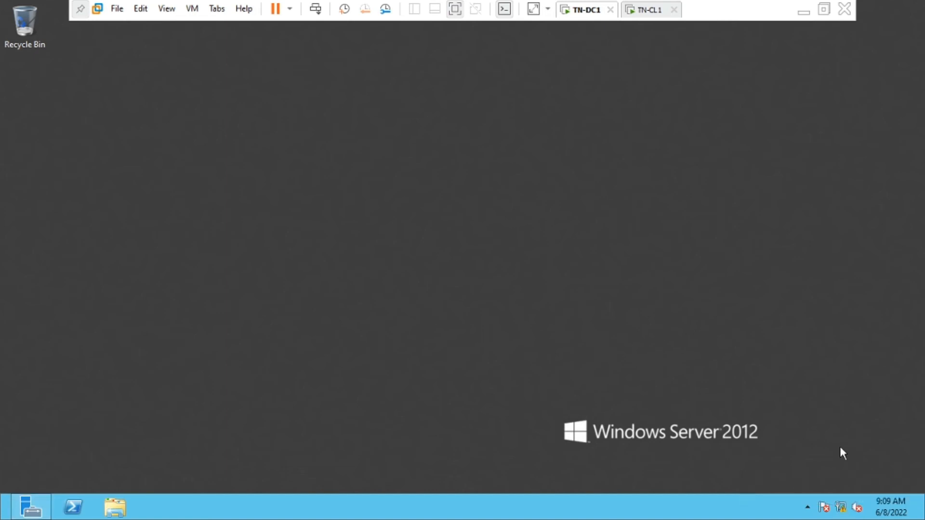
{"action": "right_click", "coordinate": [841, 509]}
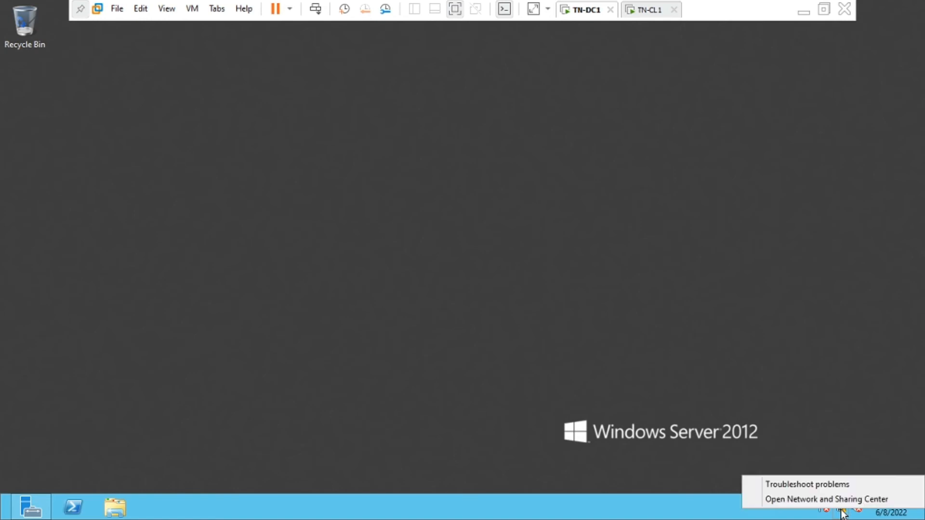
{"action": "left_click", "coordinate": [815, 501]}
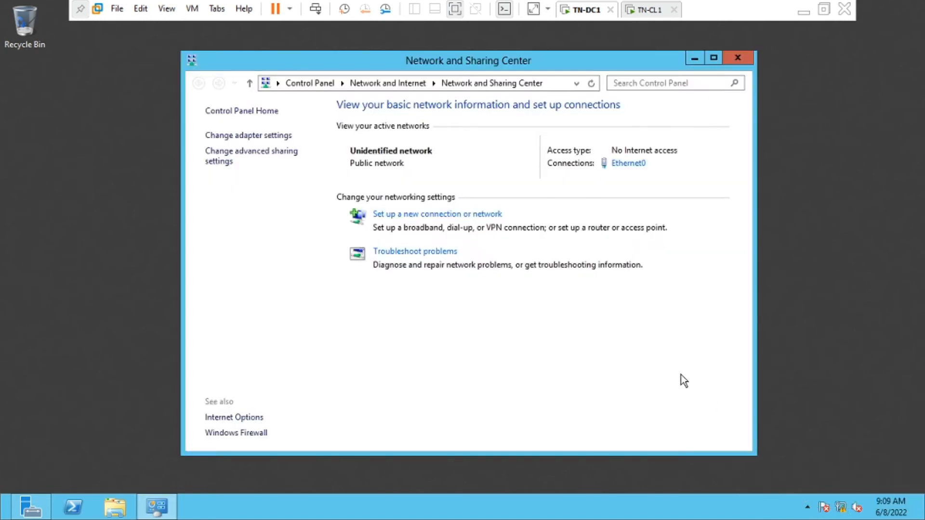
{"action": "left_click", "coordinate": [239, 136]}
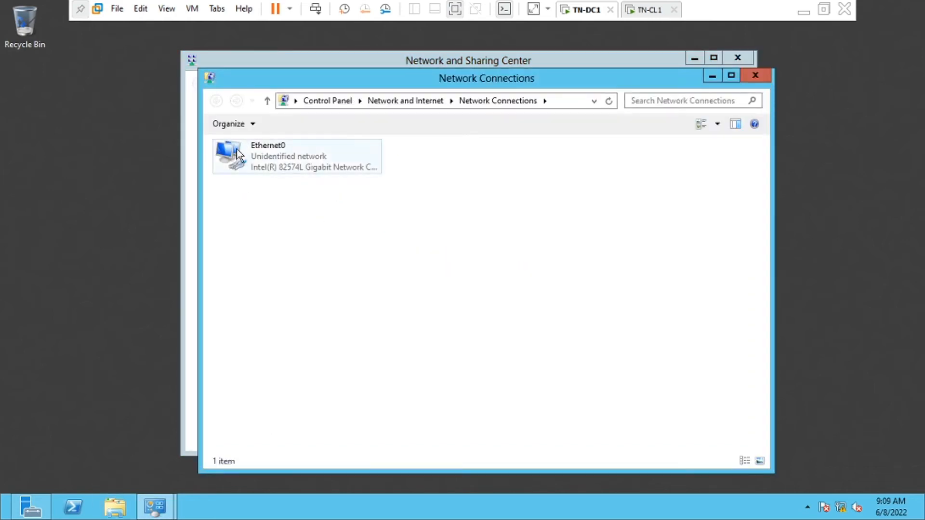
{"action": "left_click", "coordinate": [263, 165]}
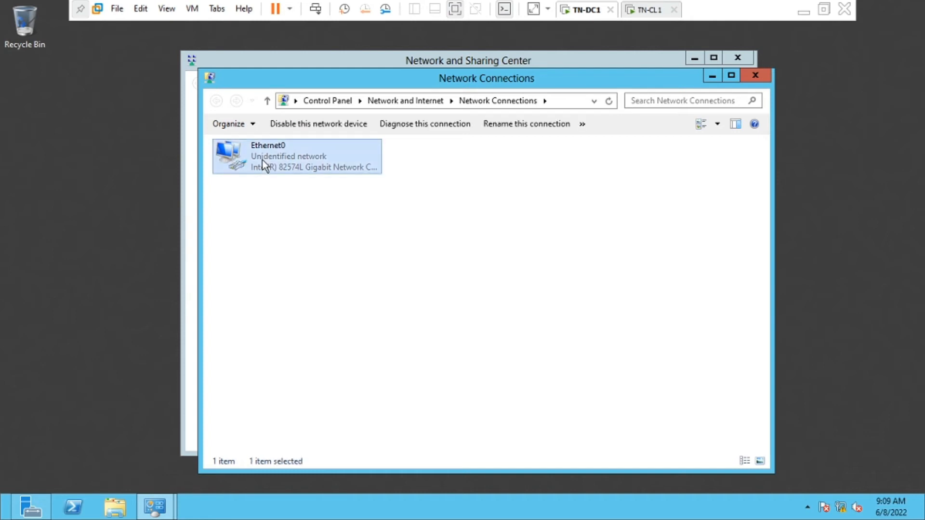
{"action": "right_click", "coordinate": [264, 166]}
{"action": "left_click", "coordinate": [295, 281]}
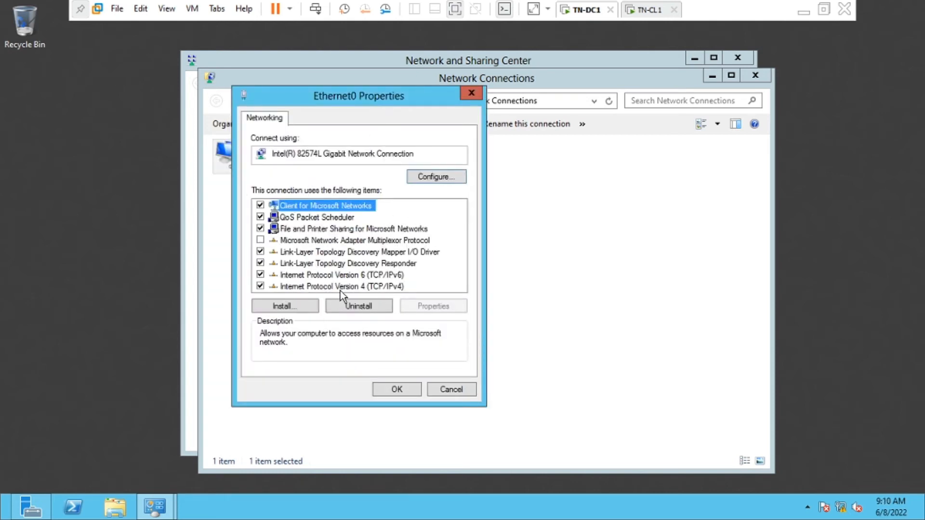
Step: Check the adapter's Internet Protocol Version 4 address and DNS settings, and close all the network windows
{"action": "left_click", "coordinate": [343, 288]}
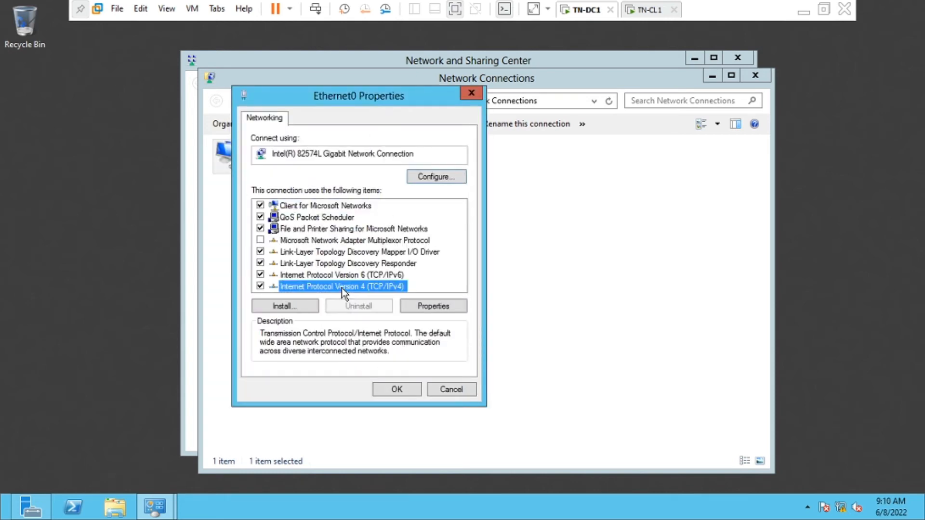
{"action": "left_click", "coordinate": [433, 307]}
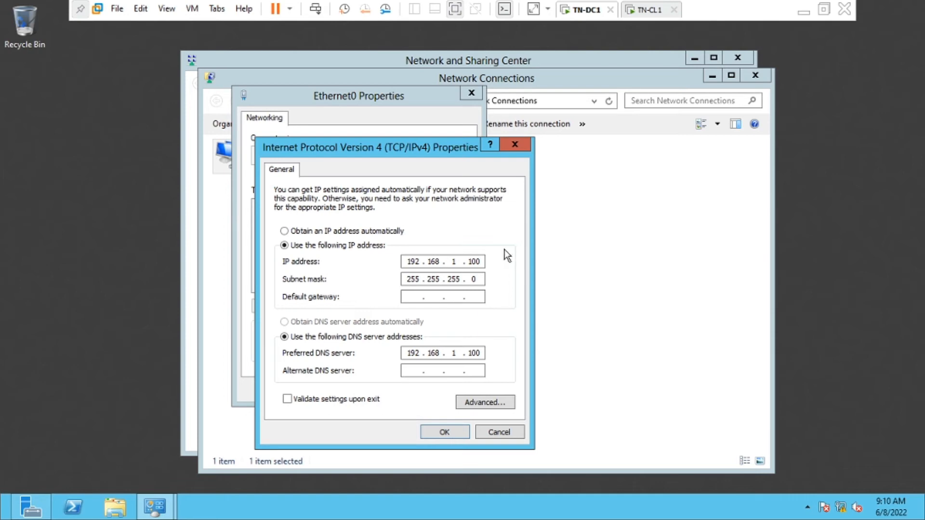
{"action": "left_click", "coordinate": [445, 430]}
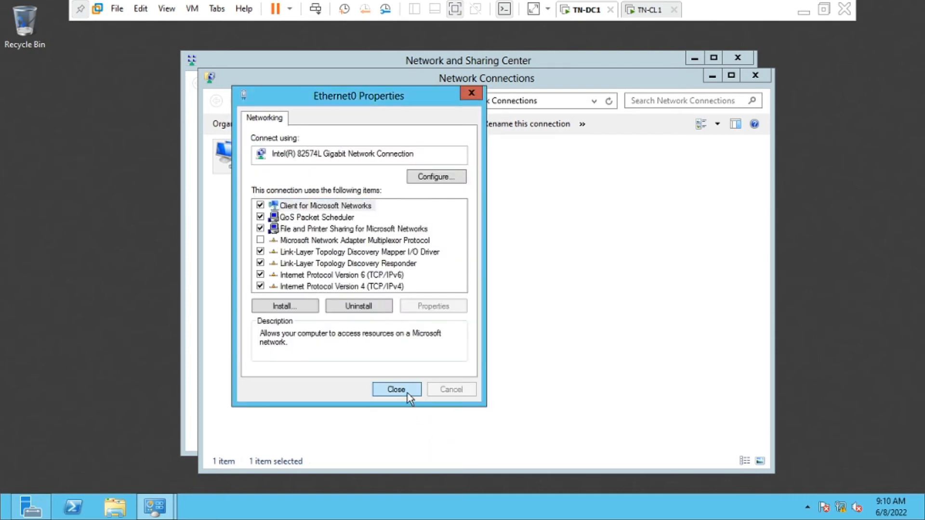
{"action": "left_click", "coordinate": [407, 394]}
{"action": "left_click", "coordinate": [758, 75]}
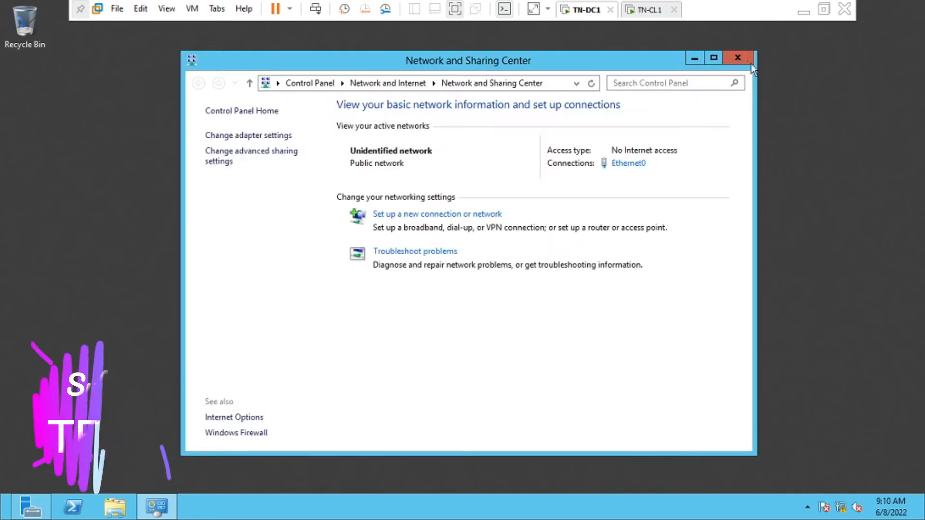
{"action": "left_click", "coordinate": [745, 56]}
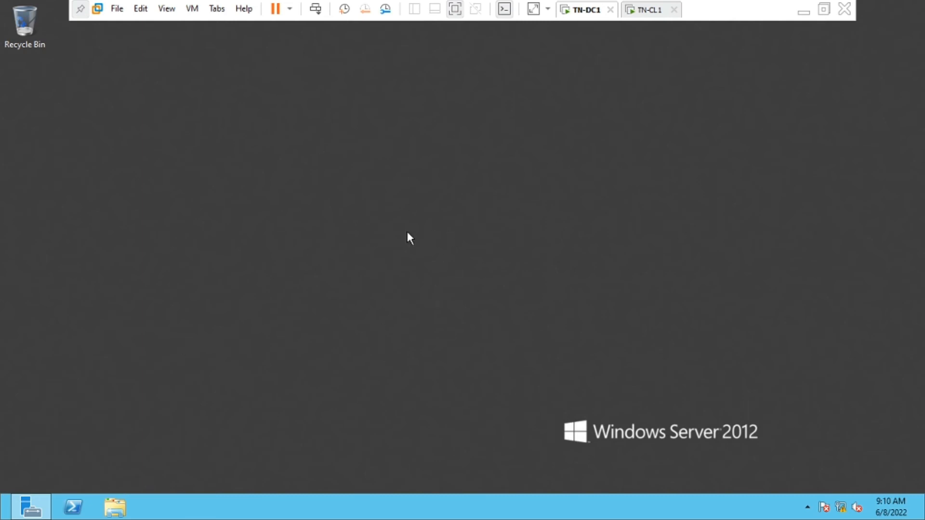
Step: Open the computer's basic system information to check its name and workgroup
{"action": "left_click", "coordinate": [115, 511]}
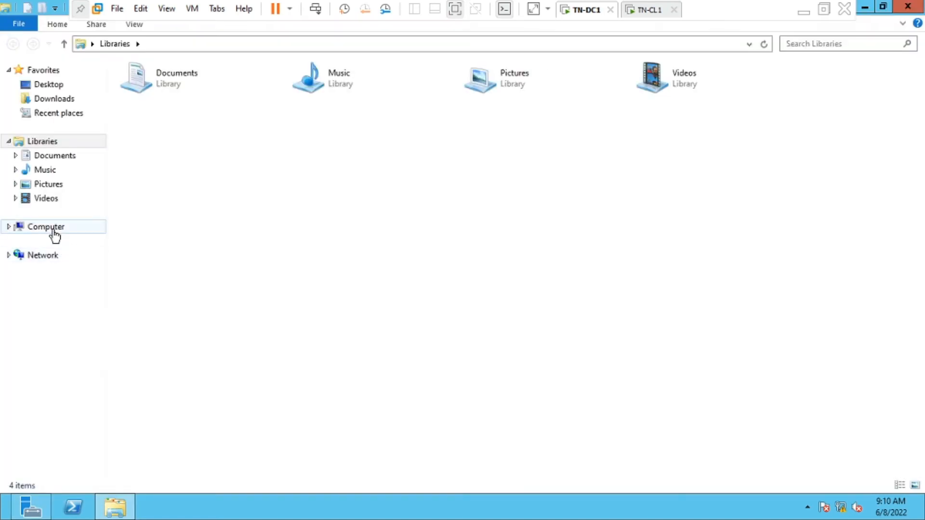
{"action": "left_click", "coordinate": [54, 232]}
{"action": "right_click", "coordinate": [54, 232]}
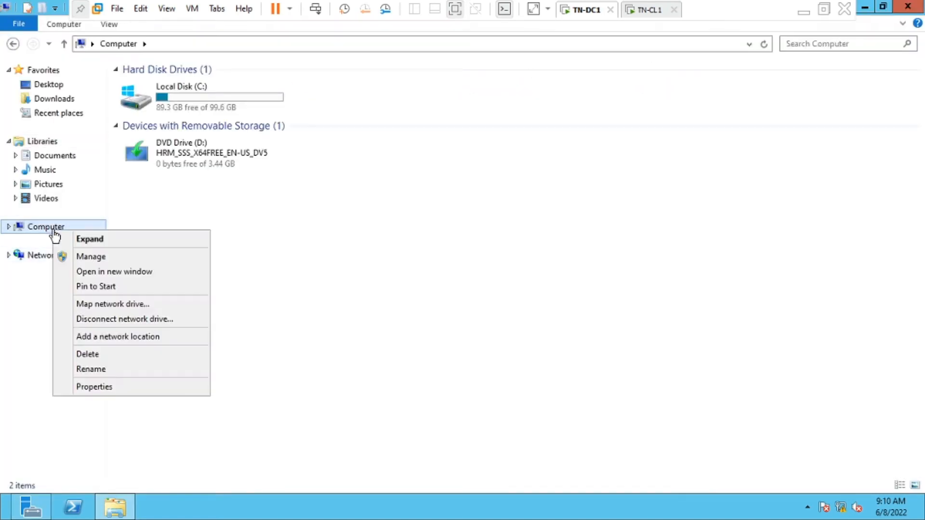
{"action": "left_click", "coordinate": [95, 387]}
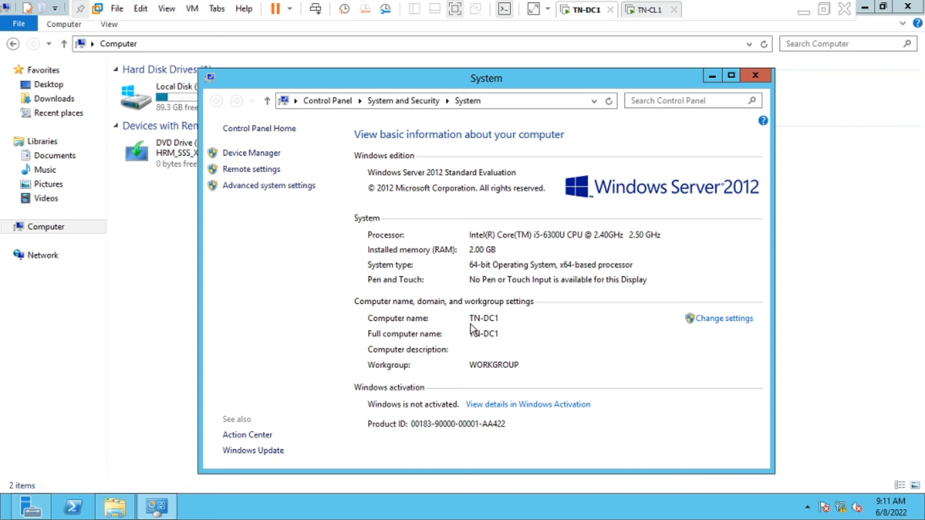
Step: Review the computer name and workgroup change options in the advanced system settings, cancel them and close the open windows
{"action": "left_click", "coordinate": [260, 186]}
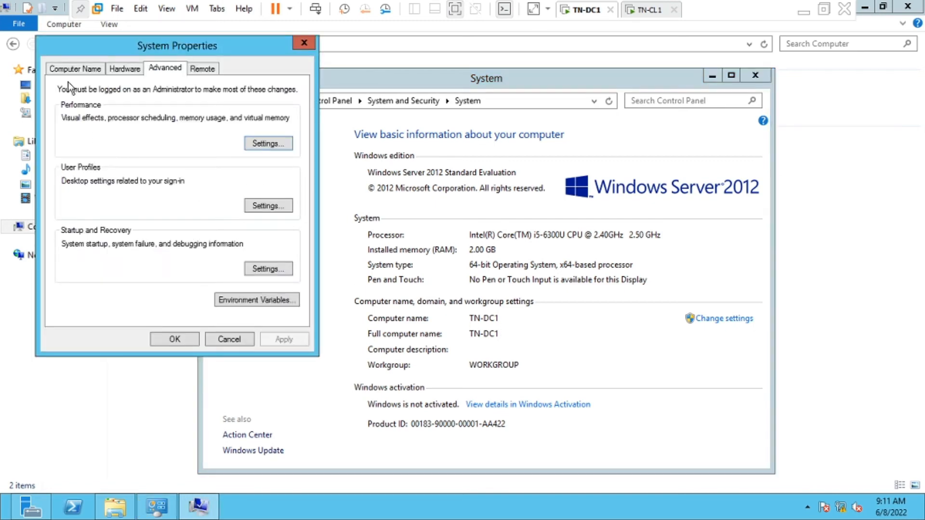
{"action": "left_click", "coordinate": [84, 69]}
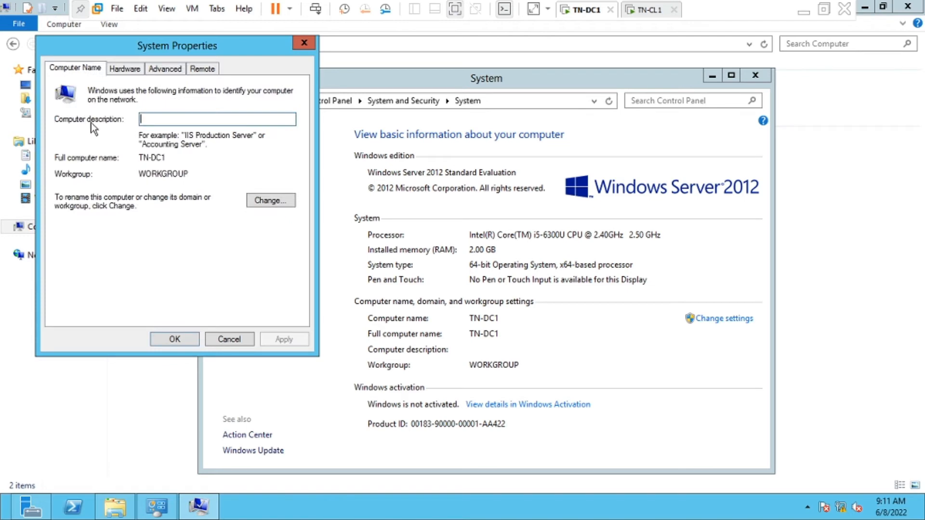
{"action": "left_click", "coordinate": [270, 200]}
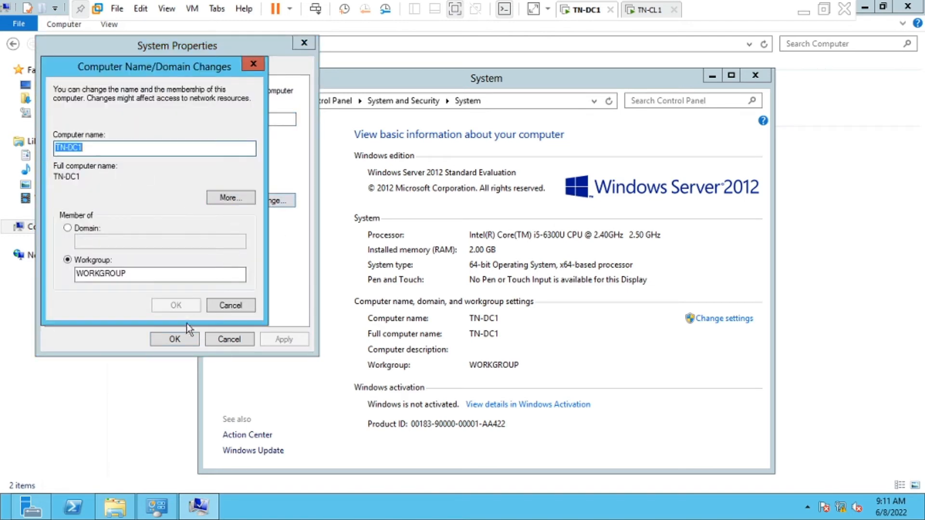
{"action": "left_click", "coordinate": [241, 306]}
{"action": "left_click", "coordinate": [229, 340]}
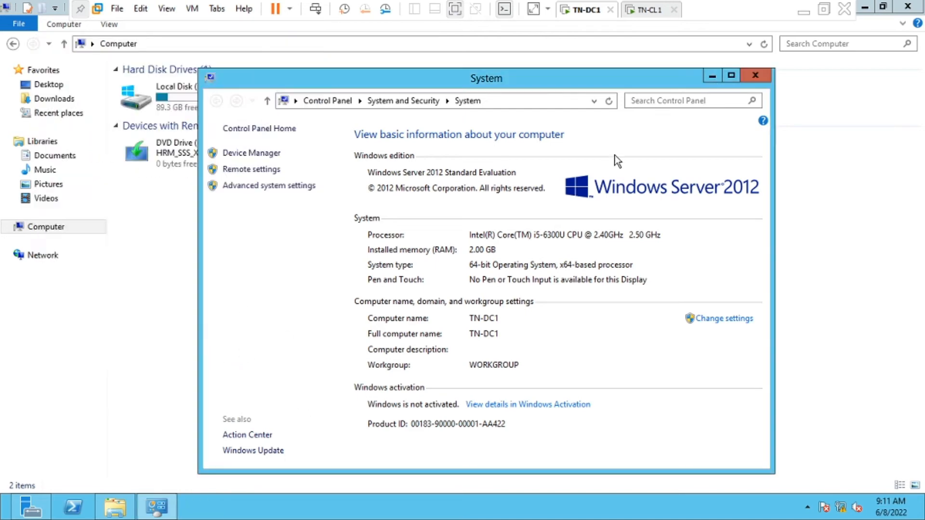
{"action": "left_click", "coordinate": [755, 76]}
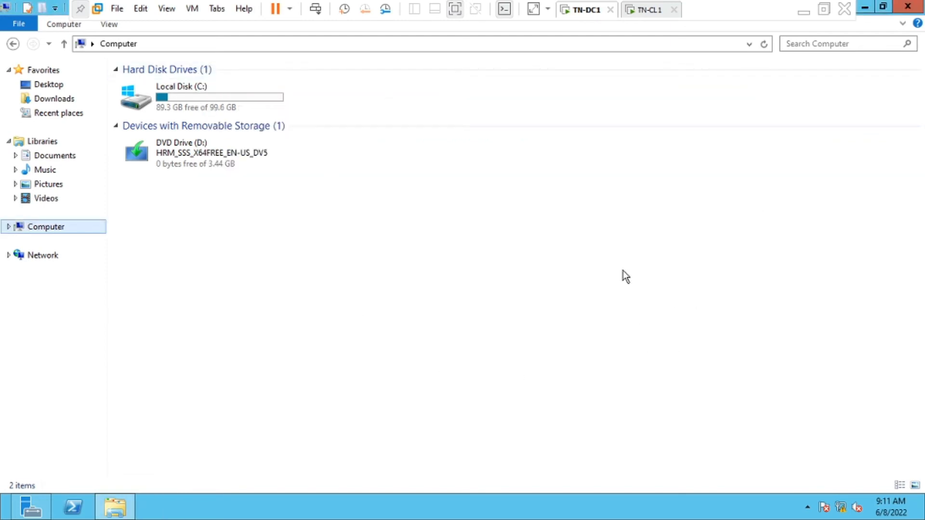
{"action": "left_click", "coordinate": [908, 6]}
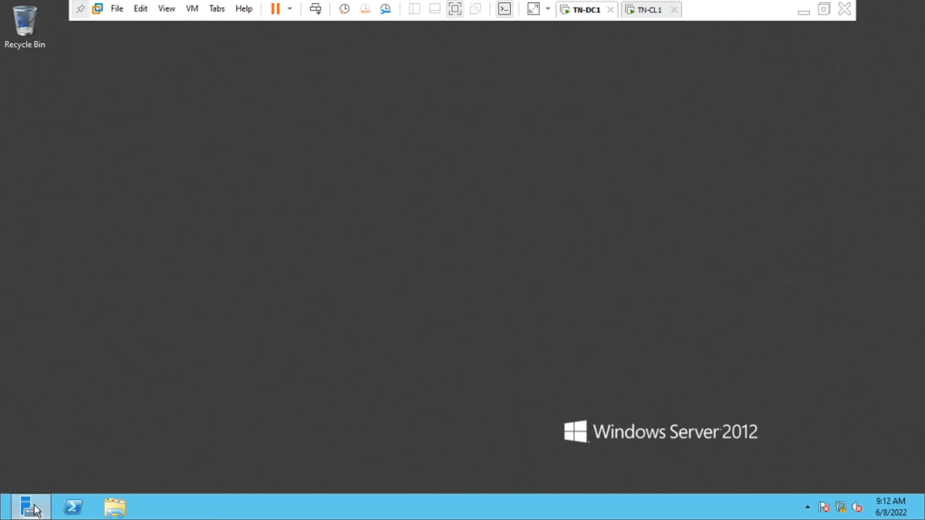
Step: Start the Add Roles and Features Wizard from Server Manager and move it clear of the window's edge
{"action": "mouse_move", "coordinate": [34, 505]}
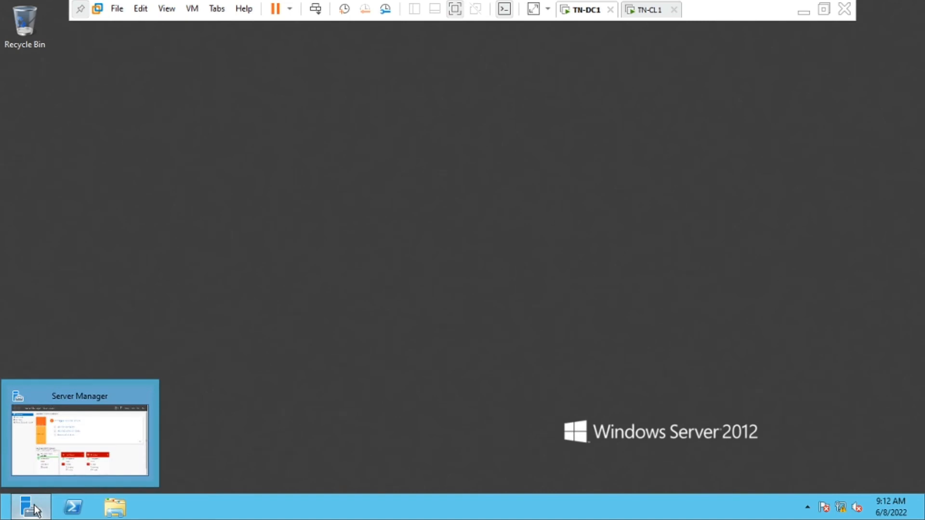
{"action": "left_click", "coordinate": [36, 510]}
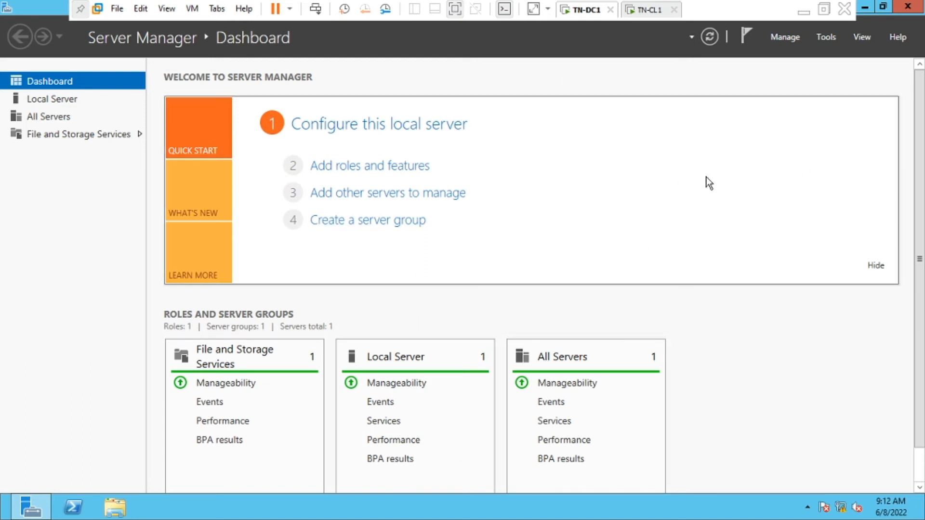
{"action": "left_click", "coordinate": [790, 38]}
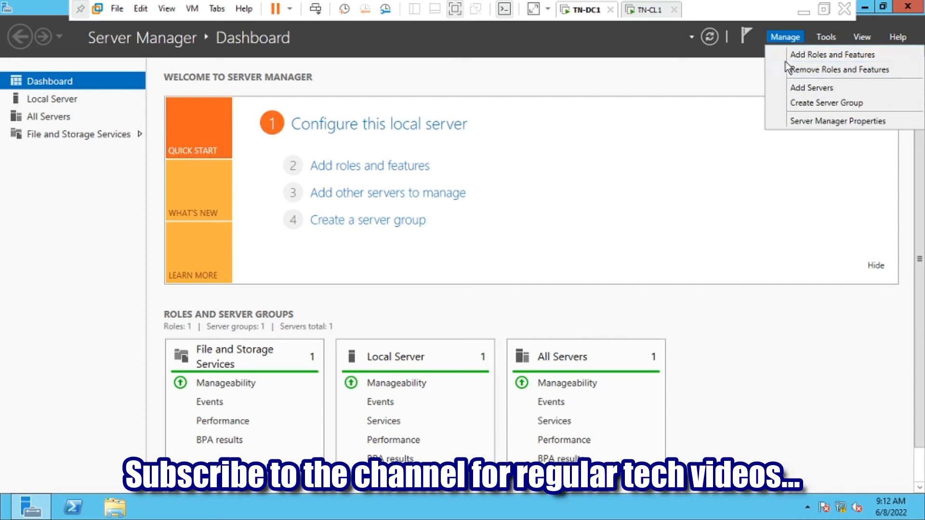
{"action": "left_click", "coordinate": [812, 57]}
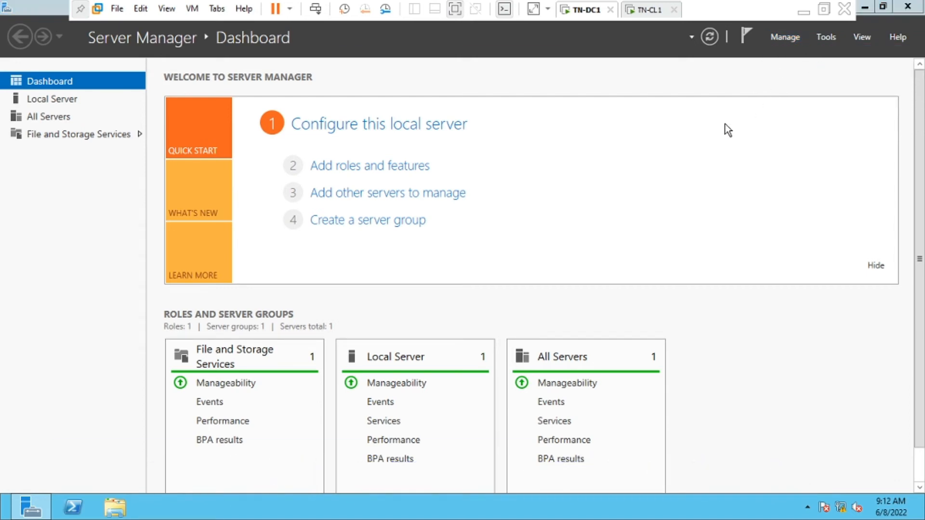
{"action": "left_click_drag", "start_coordinate": [323, 68], "coordinate": [539, 68]}
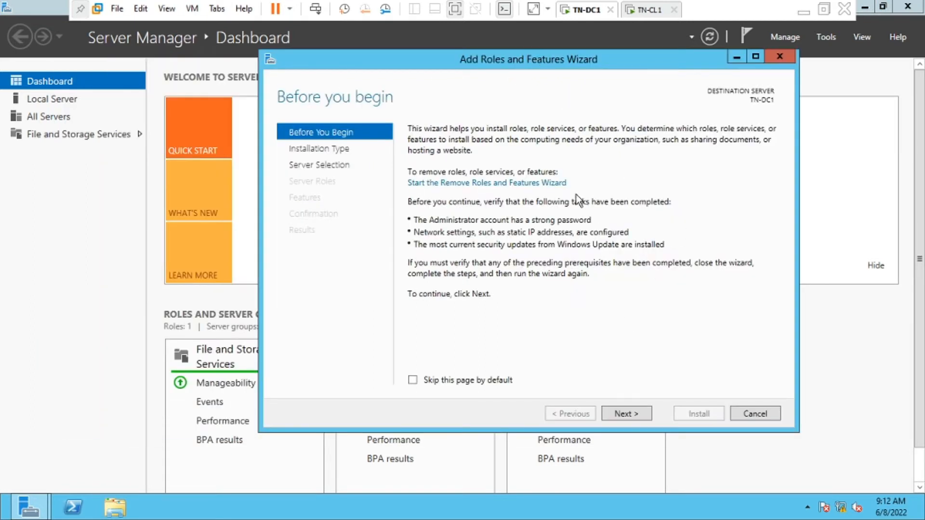
Step: Set up a role-based installation on server TN-DC1 and select the DHCP Server role with its required management tools
{"action": "left_click", "coordinate": [624, 417]}
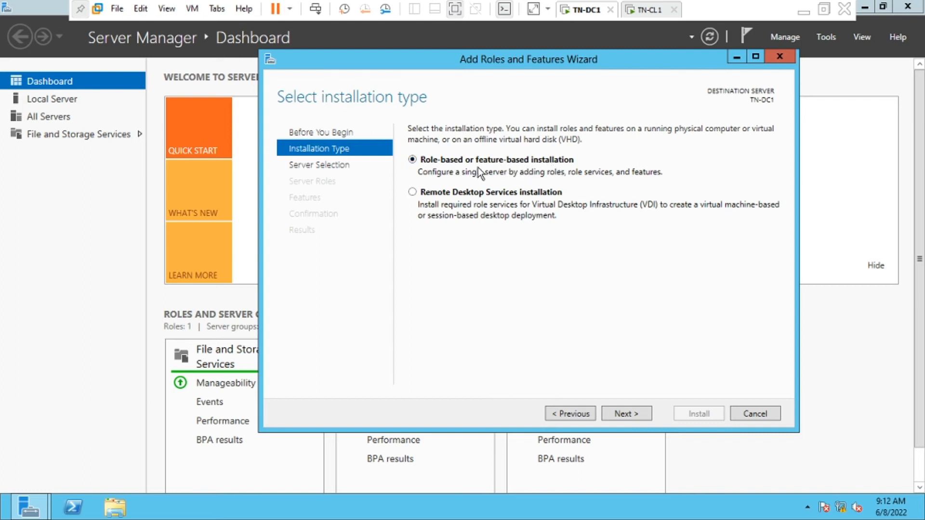
{"action": "left_click", "coordinate": [629, 416]}
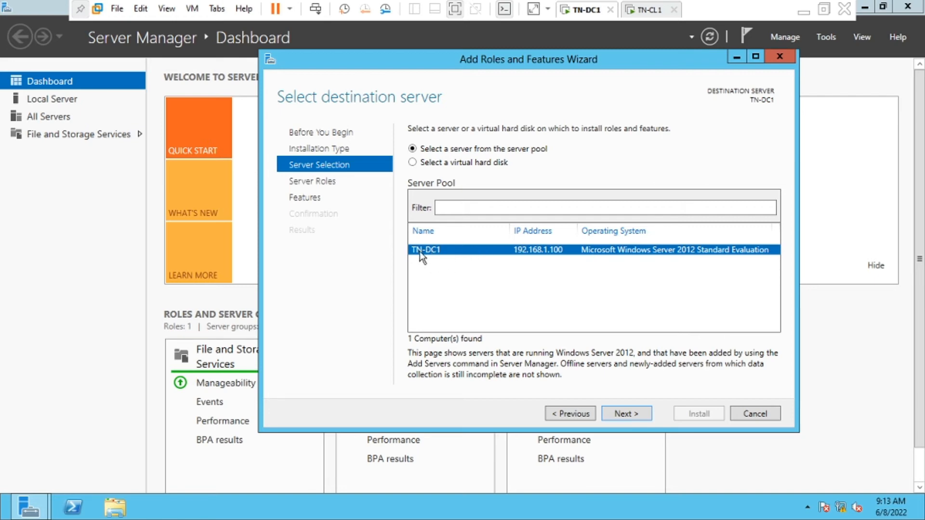
{"action": "left_click", "coordinate": [620, 418]}
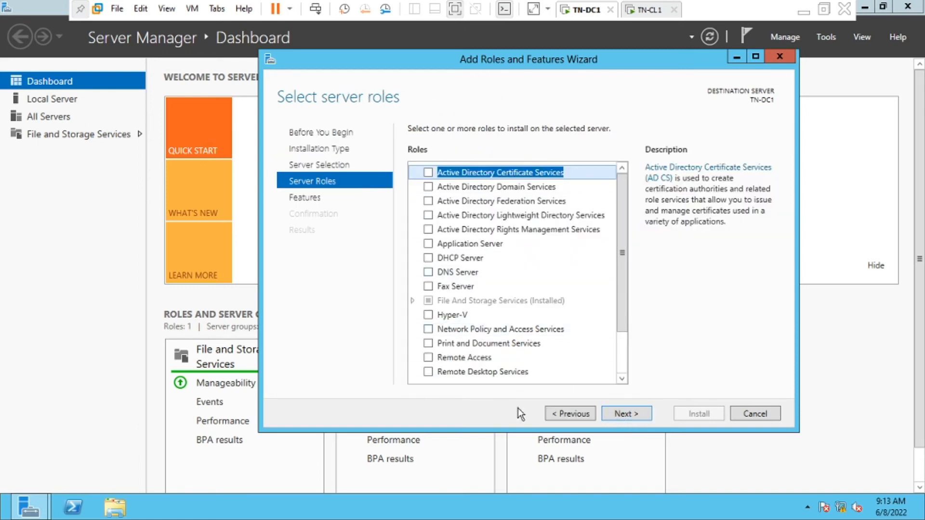
{"action": "left_click", "coordinate": [429, 262]}
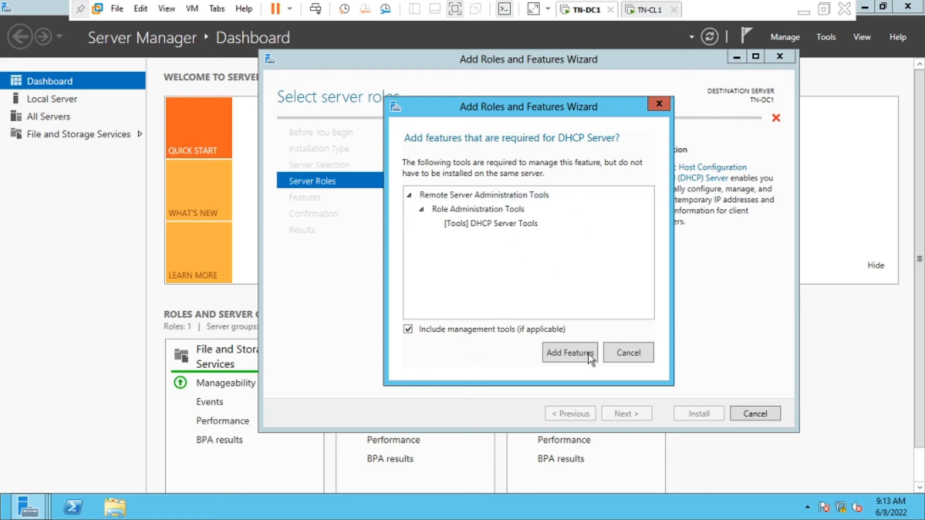
{"action": "left_click", "coordinate": [568, 359]}
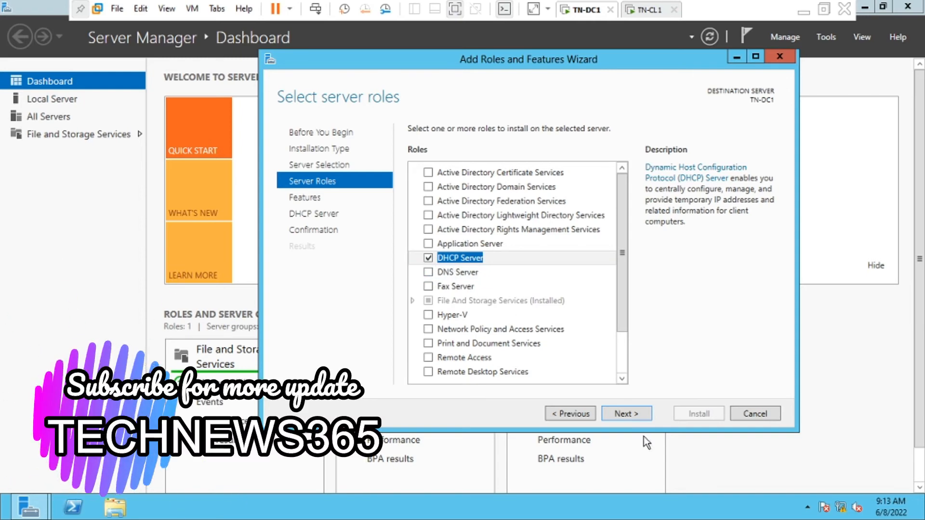
Step: Install the DHCP Server role without extra features, allowing the destination server to restart automatically if required, and close the wizard
{"action": "left_click", "coordinate": [626, 414]}
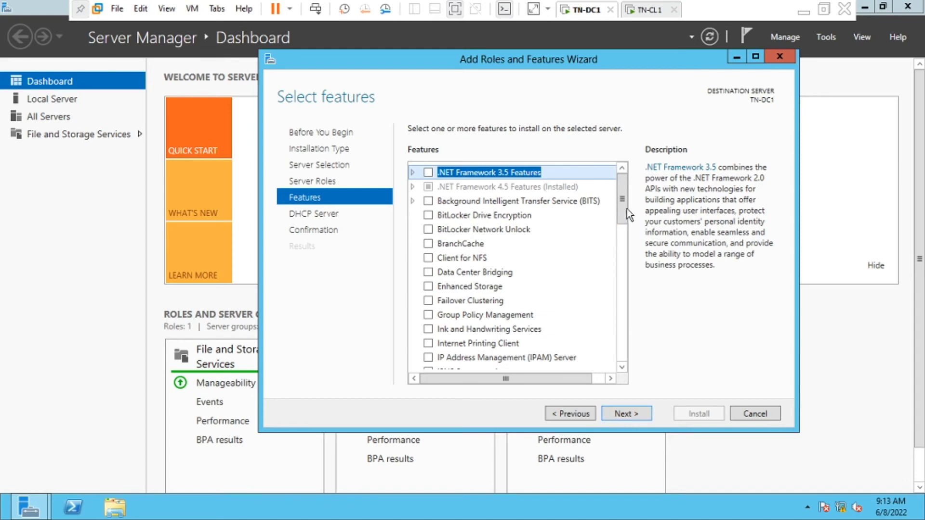
{"action": "left_click", "coordinate": [626, 414]}
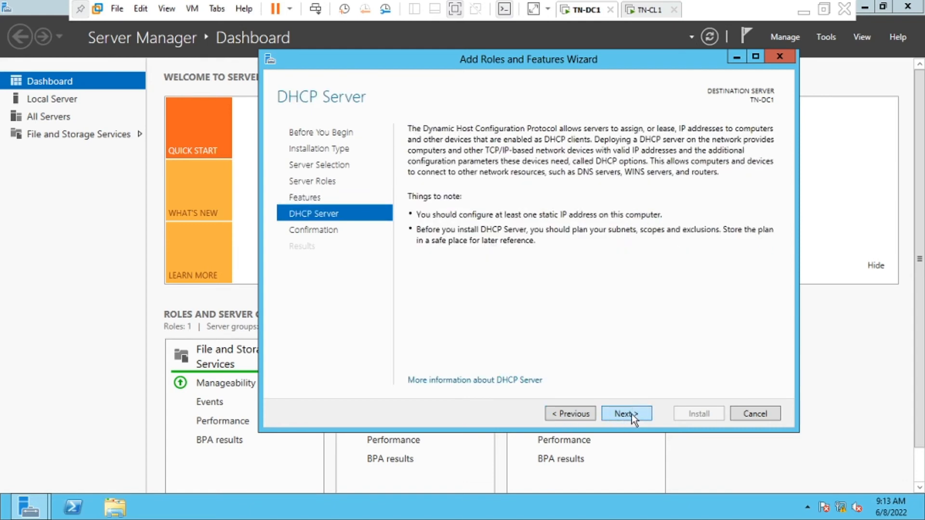
{"action": "left_click", "coordinate": [630, 414]}
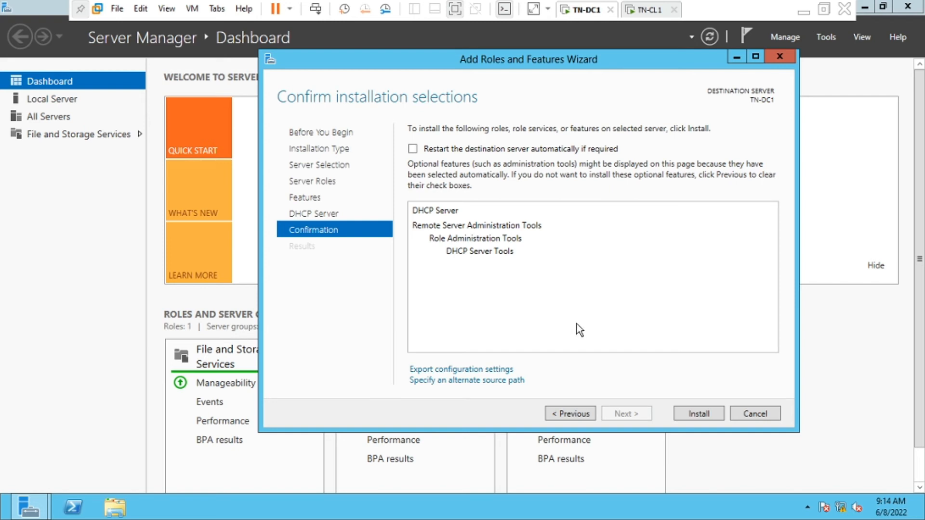
{"action": "left_click", "coordinate": [413, 149]}
{"action": "left_click", "coordinate": [513, 303]}
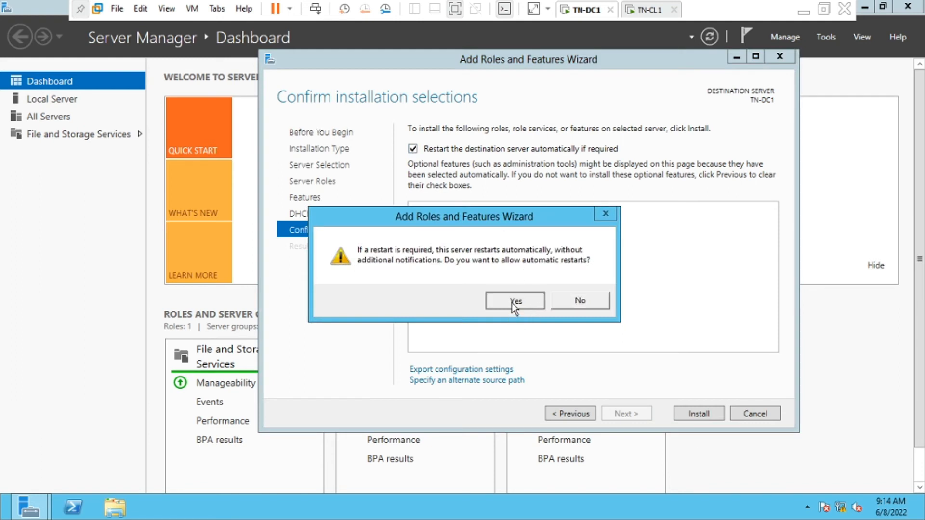
{"action": "left_click", "coordinate": [696, 414]}
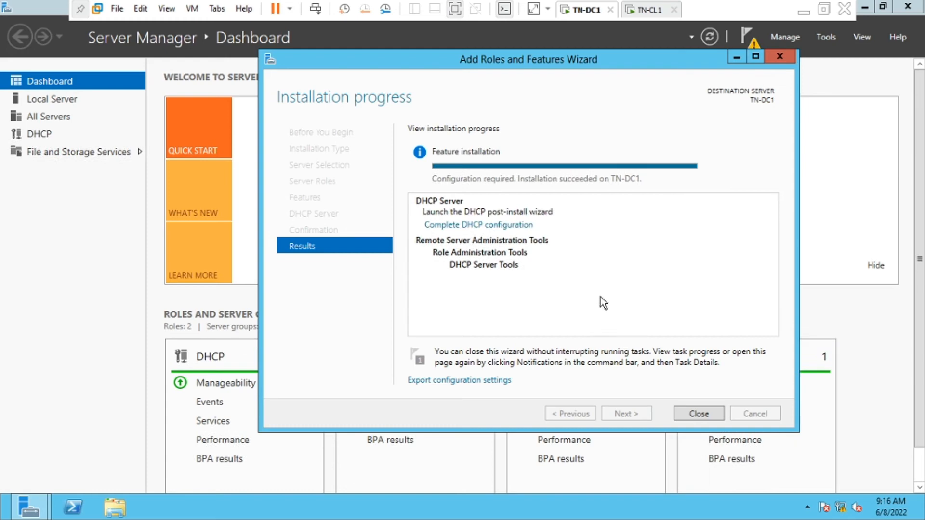
{"action": "left_click", "coordinate": [699, 414]}
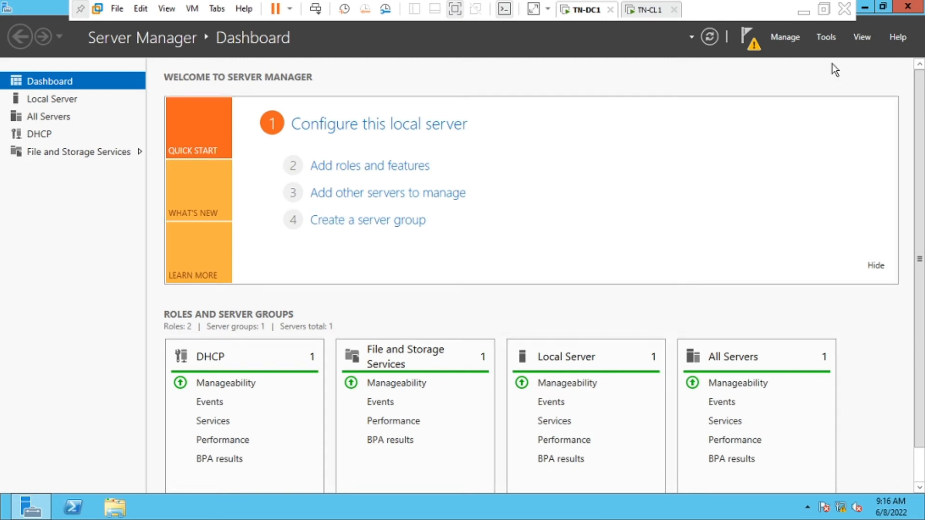
Step: Open the DHCP management console from Server Manager, maximize it with a wider console tree, and display the IPv4 node of tn-dc1
{"action": "left_click", "coordinate": [825, 36]}
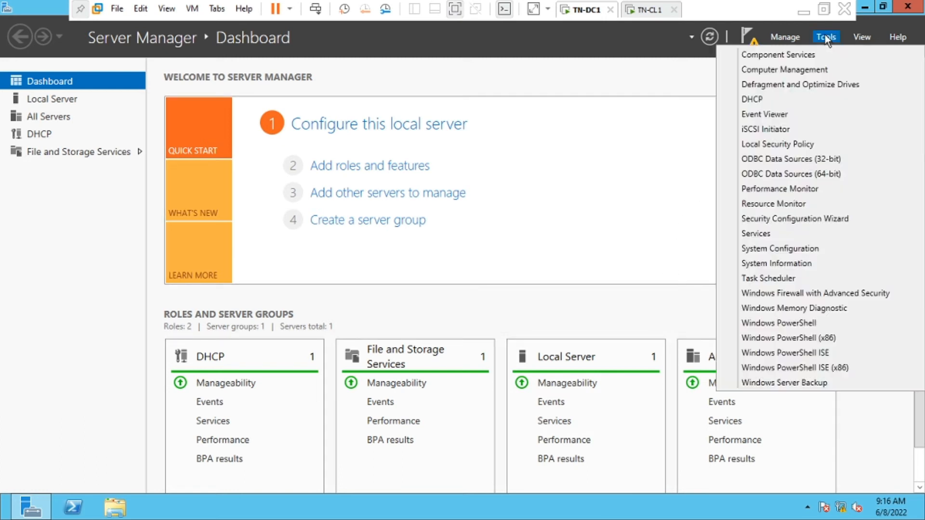
{"action": "left_click", "coordinate": [760, 99]}
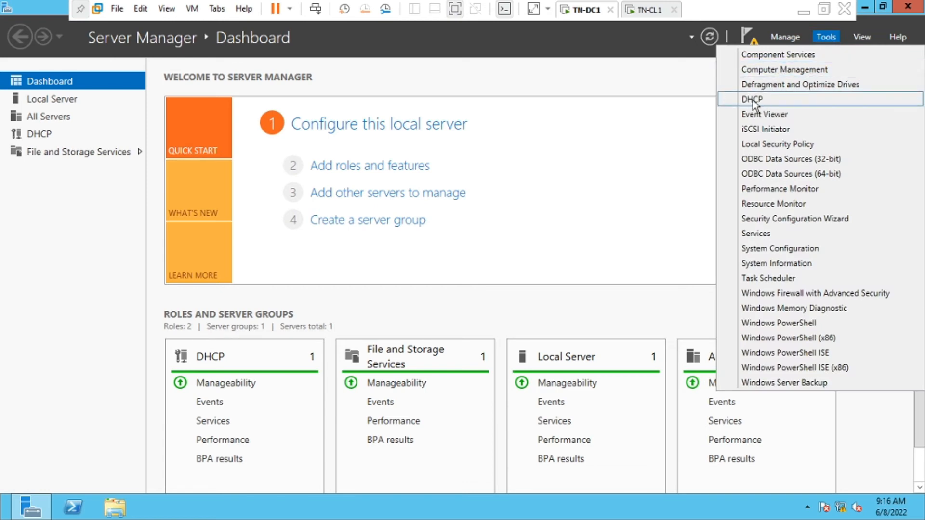
{"action": "left_click_drag", "start_coordinate": [256, 60], "coordinate": [429, 98]}
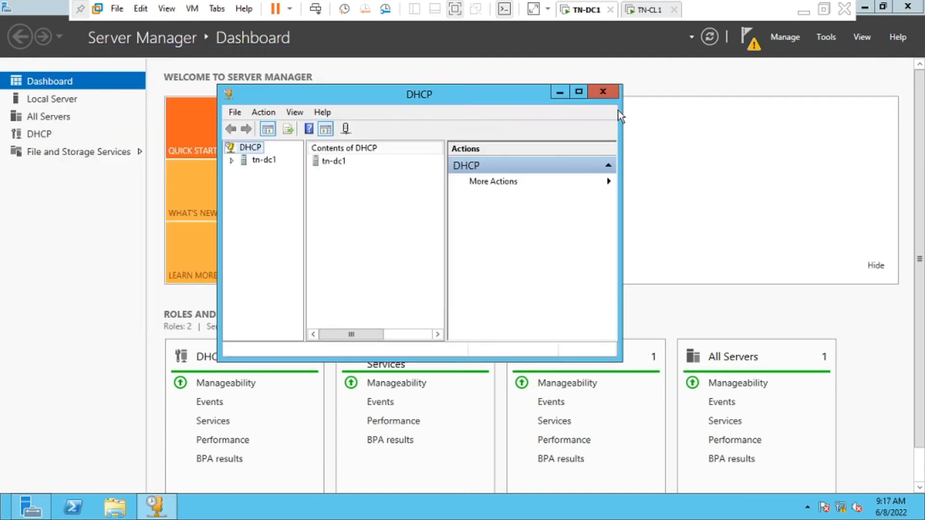
{"action": "left_click", "coordinate": [580, 91]}
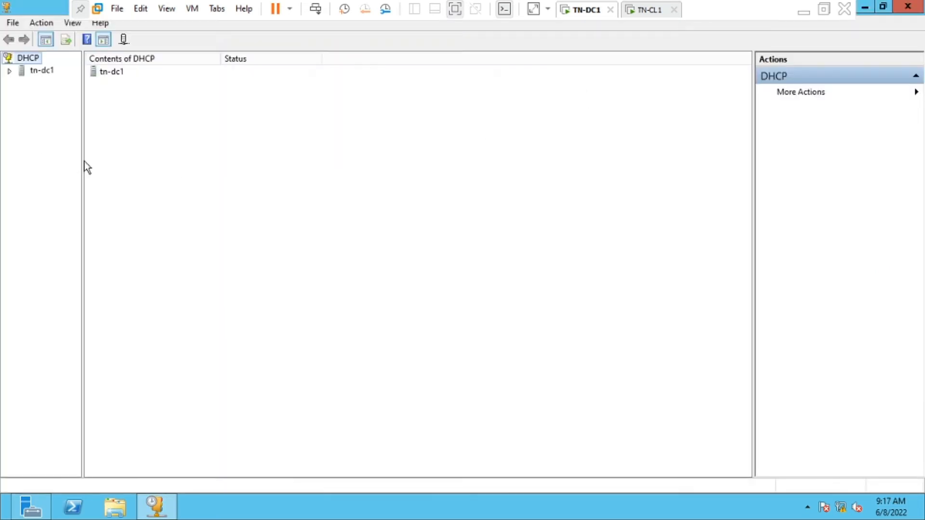
{"action": "left_click_drag", "start_coordinate": [82, 160], "coordinate": [142, 168]}
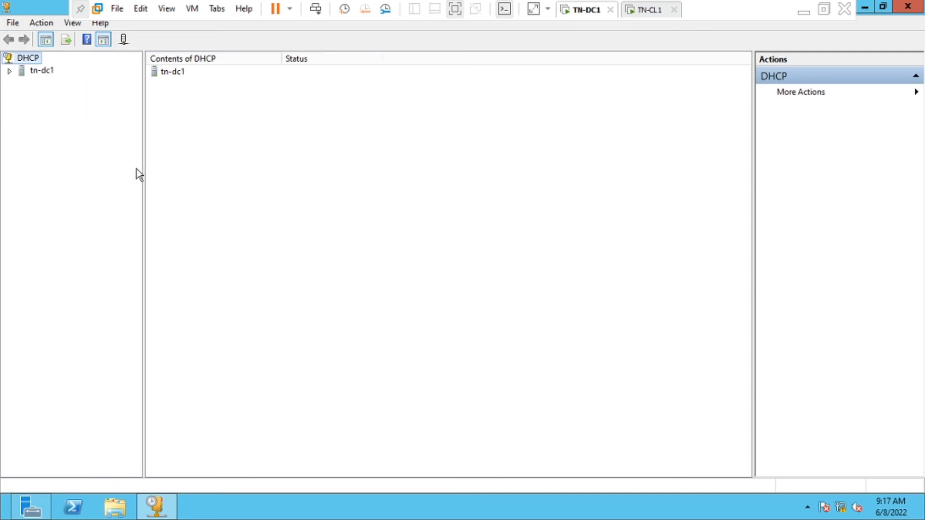
{"action": "left_click", "coordinate": [10, 72]}
{"action": "left_click", "coordinate": [50, 82]}
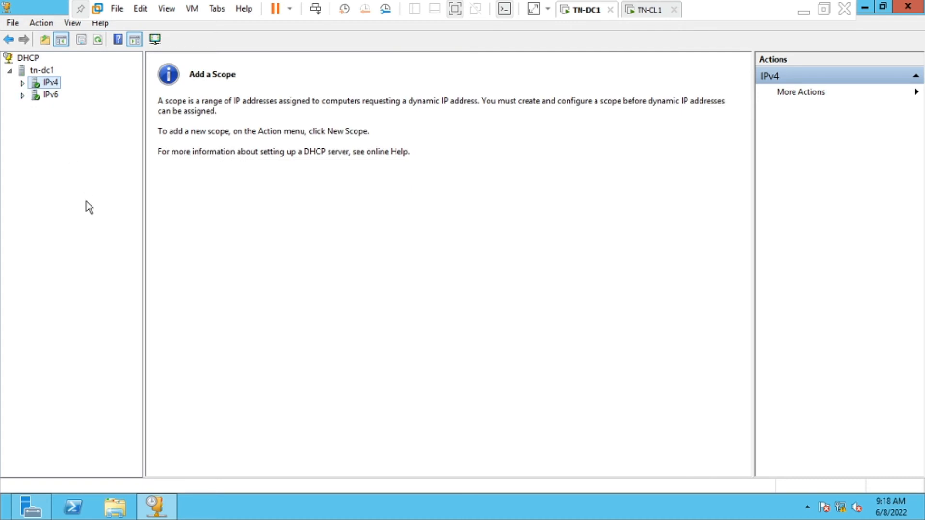
Step: Start a new IPv4 scope on tn-dc1 and name it TN-DHCP
{"action": "right_click", "coordinate": [43, 87]}
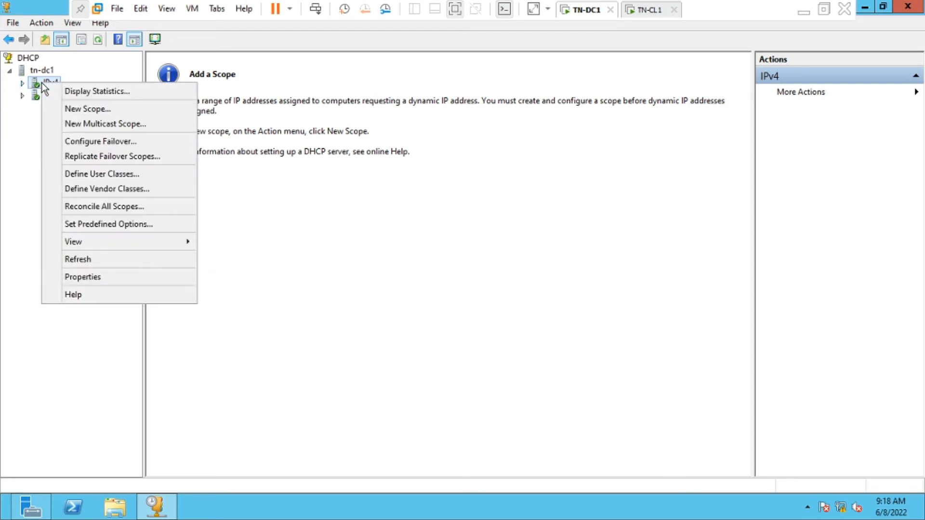
{"action": "left_click", "coordinate": [72, 111]}
{"action": "key", "text": "Return"}
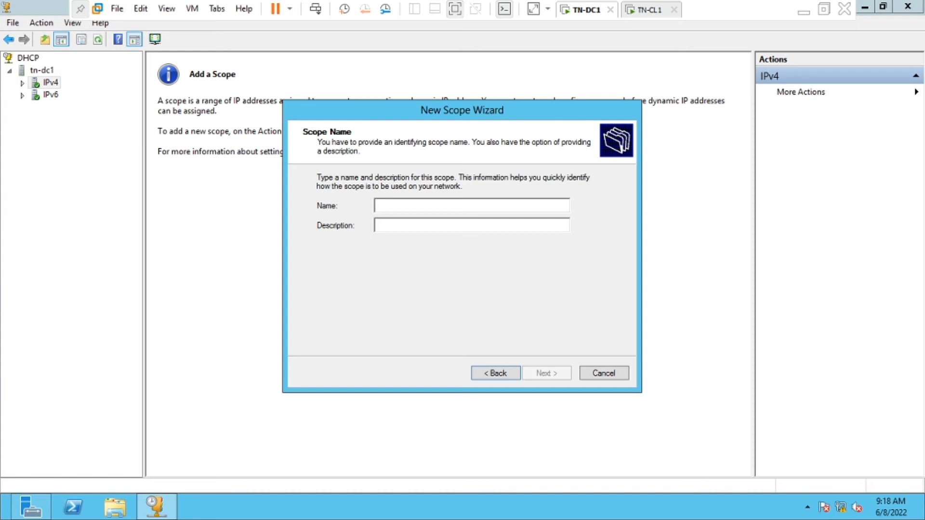
{"action": "type", "text": "TN"}
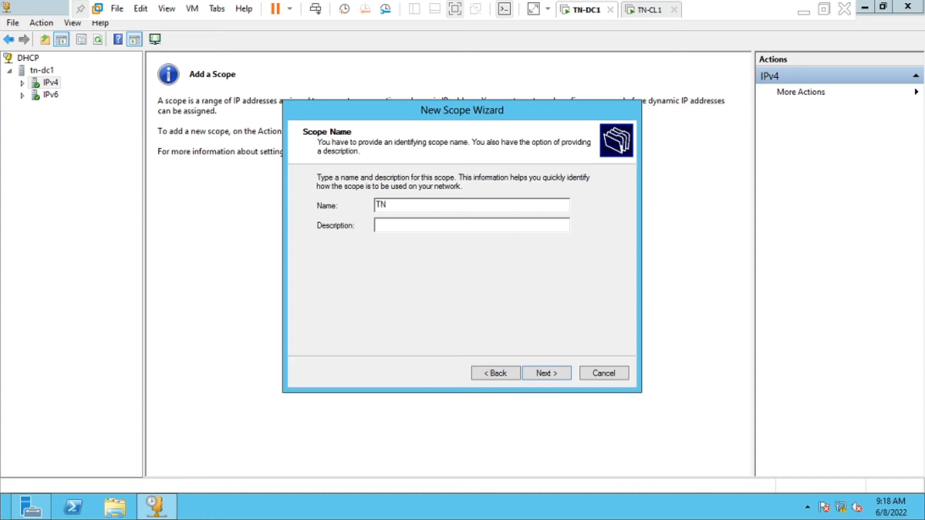
{"action": "type", "text": "-DHCP"}
{"action": "left_click", "coordinate": [553, 373]}
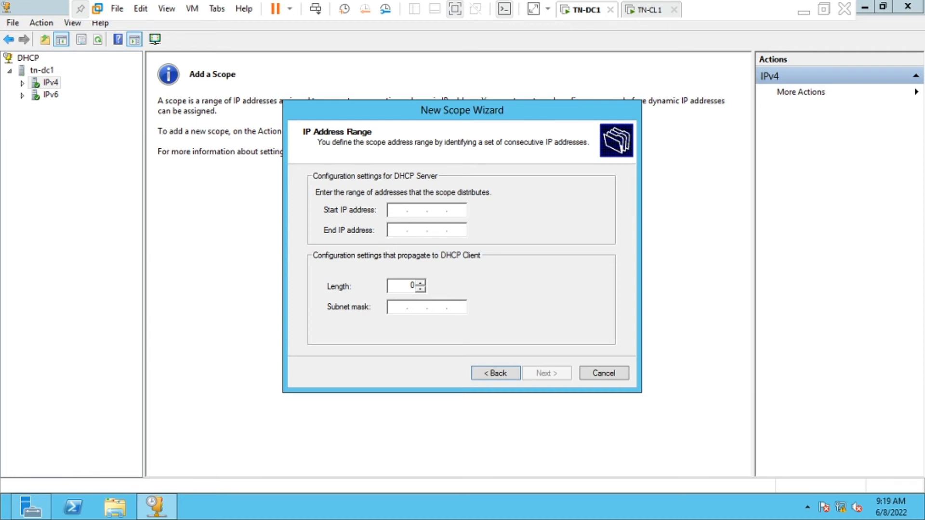
Step: Set the scope's address range from 192.168.1.200 to 192.168.1.220 with the default subnet mask
{"action": "type", "text": "192 . 168 . 1 "}
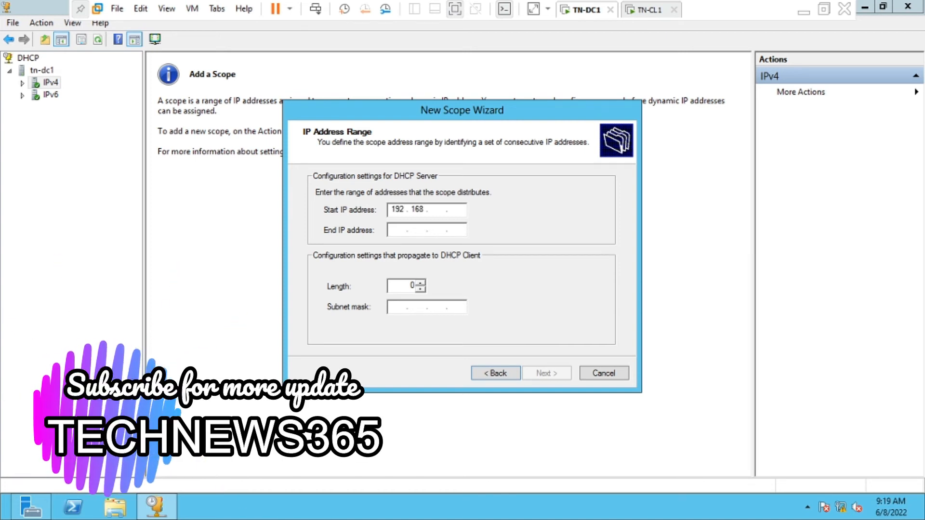
{"action": "type", "text": ". 2"}
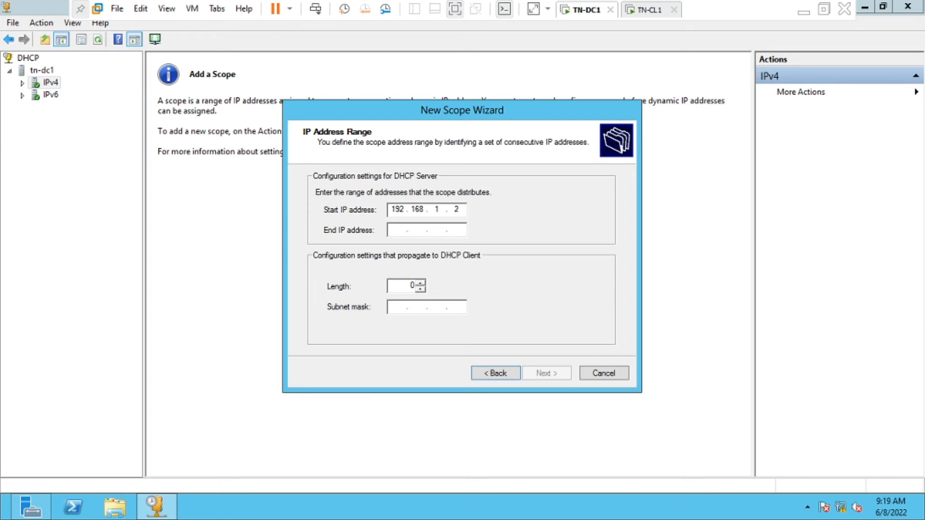
{"action": "type", "text": "00"}
{"action": "key", "text": "Tab"}
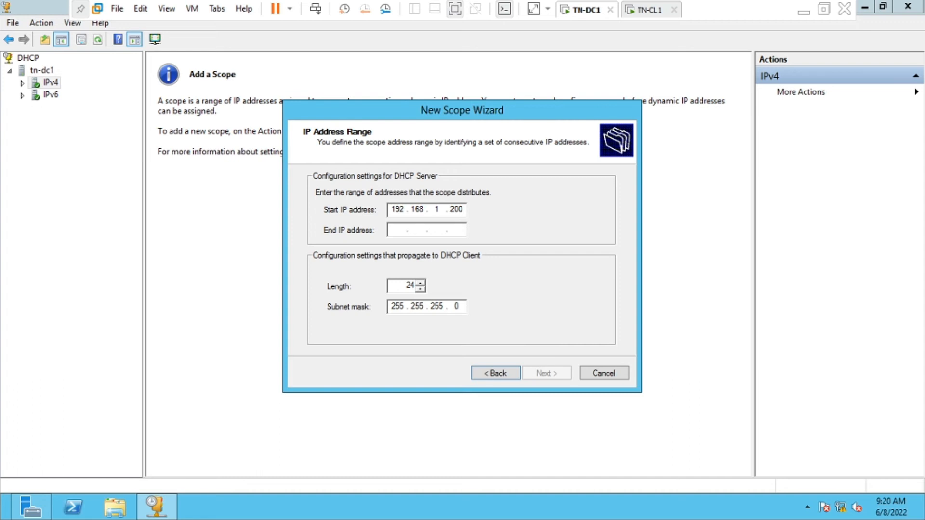
{"action": "type", "text": "192.1"}
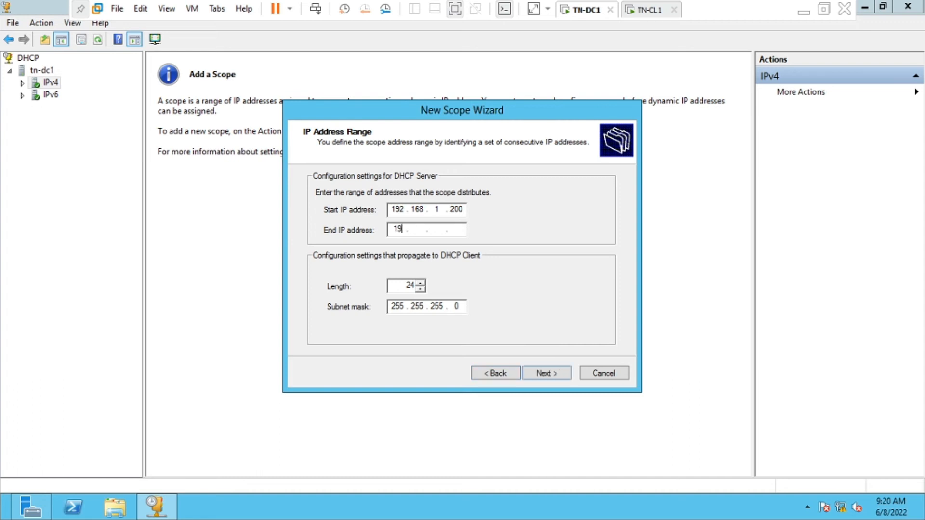
{"action": "type", "text": "68.1.220"}
{"action": "left_click", "coordinate": [547, 374]}
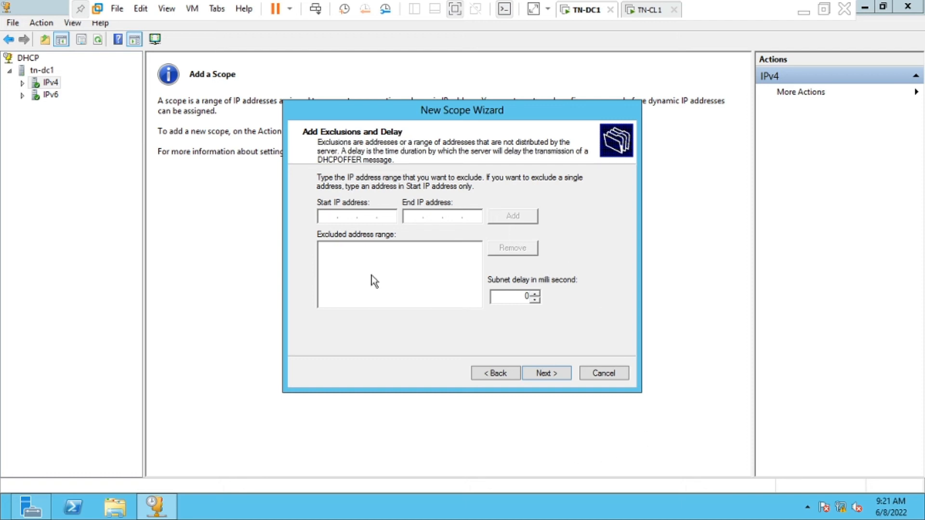
Step: Complete the scope with no exclusions, the default lease duration and the default DHCP options, and activate it immediately
{"action": "left_click", "coordinate": [545, 376]}
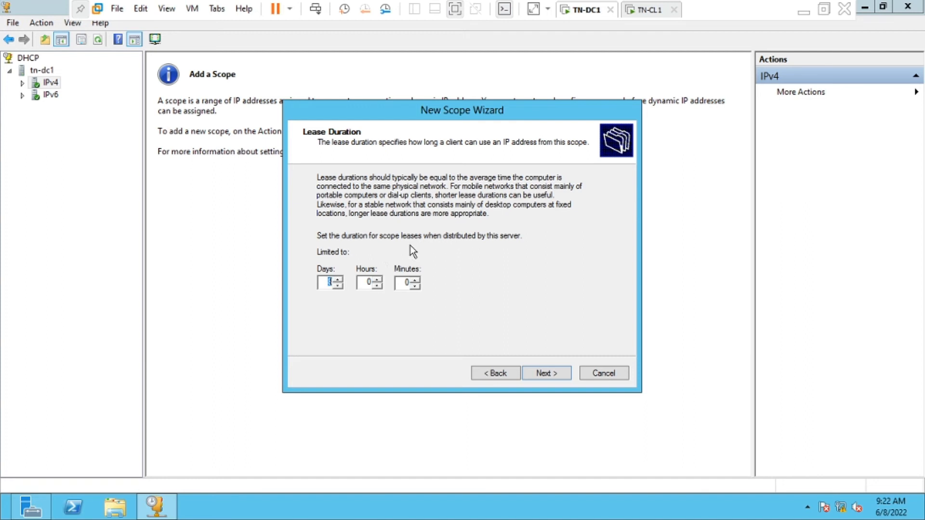
{"action": "left_click", "coordinate": [546, 374]}
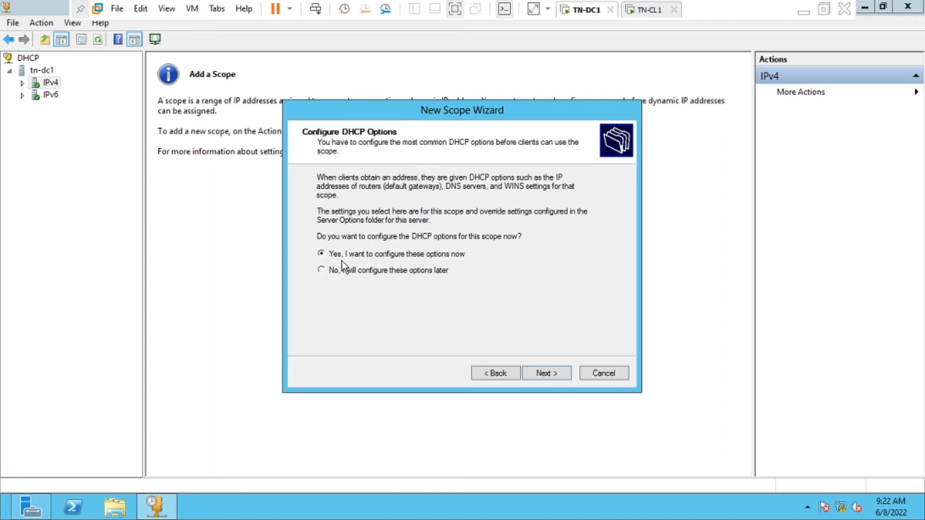
{"action": "left_click", "coordinate": [554, 374]}
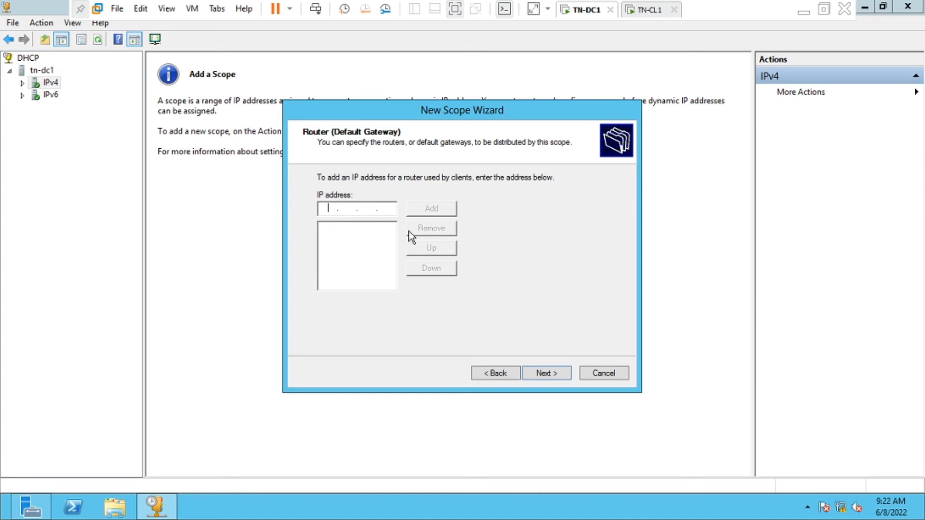
{"action": "left_click", "coordinate": [550, 379]}
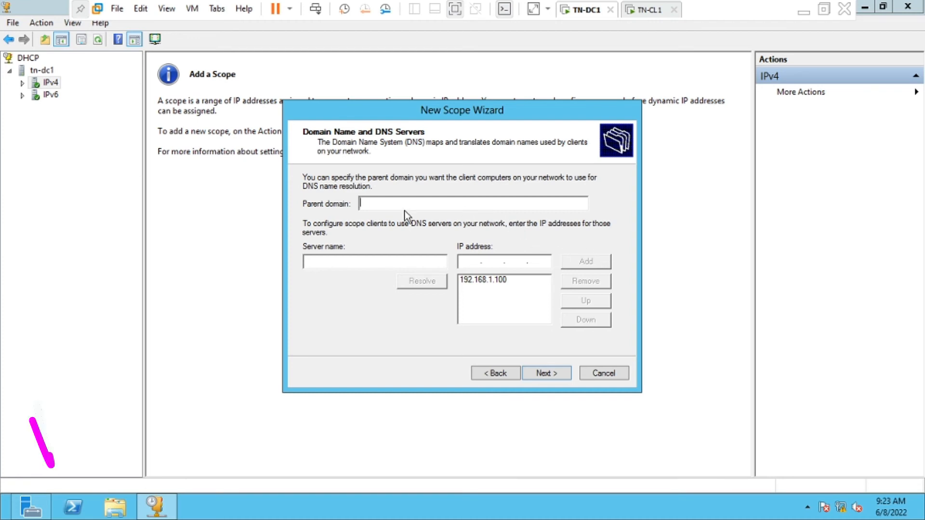
{"action": "left_click", "coordinate": [550, 377]}
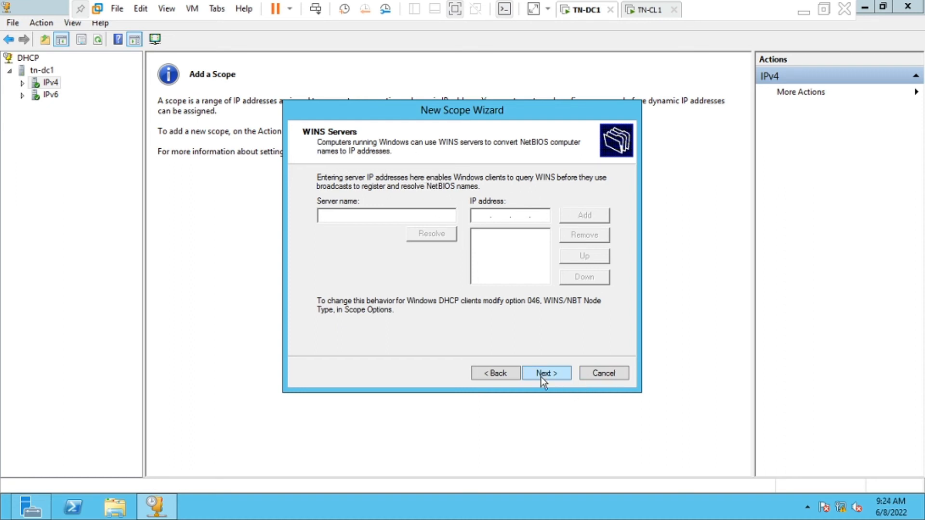
{"action": "left_click", "coordinate": [553, 379]}
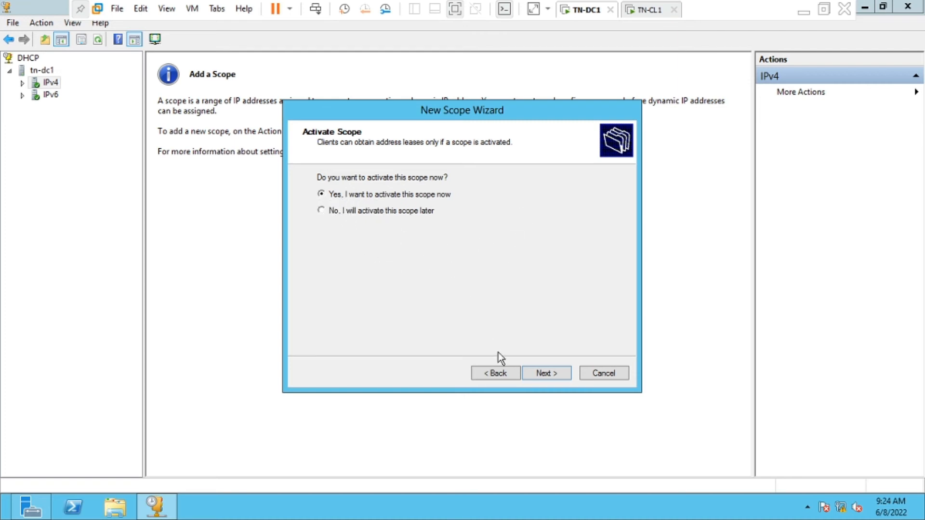
{"action": "left_click", "coordinate": [553, 375]}
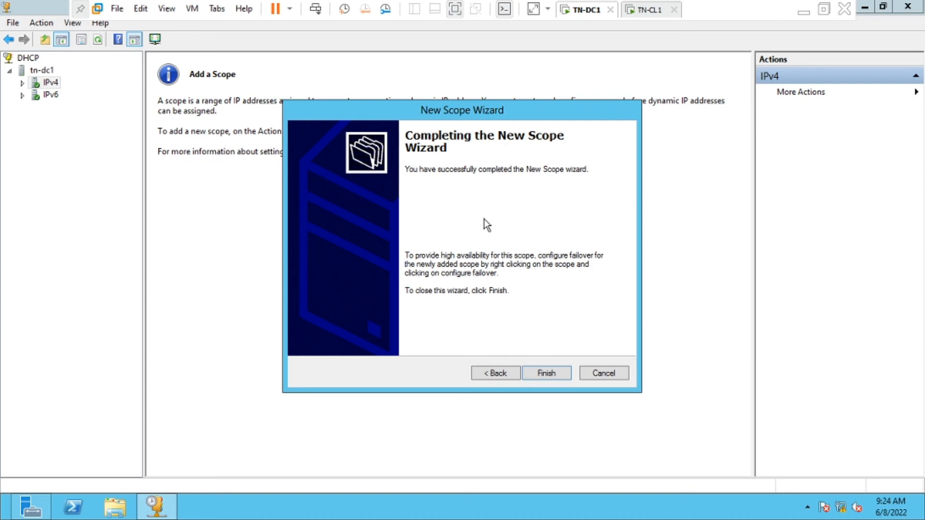
{"action": "left_click", "coordinate": [554, 374]}
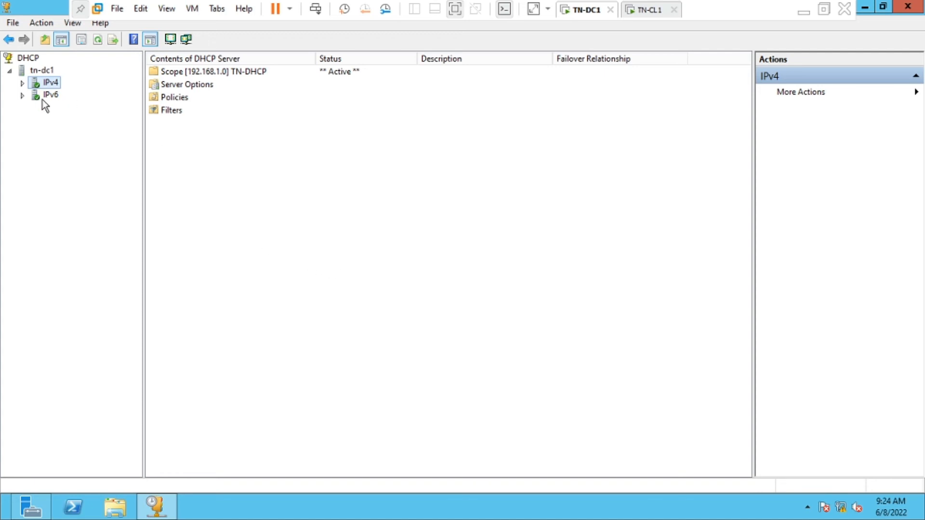
Step: Expand the TN-DHCP scope under IPv4 and check the distribution range in its address pool
{"action": "left_click", "coordinate": [23, 83]}
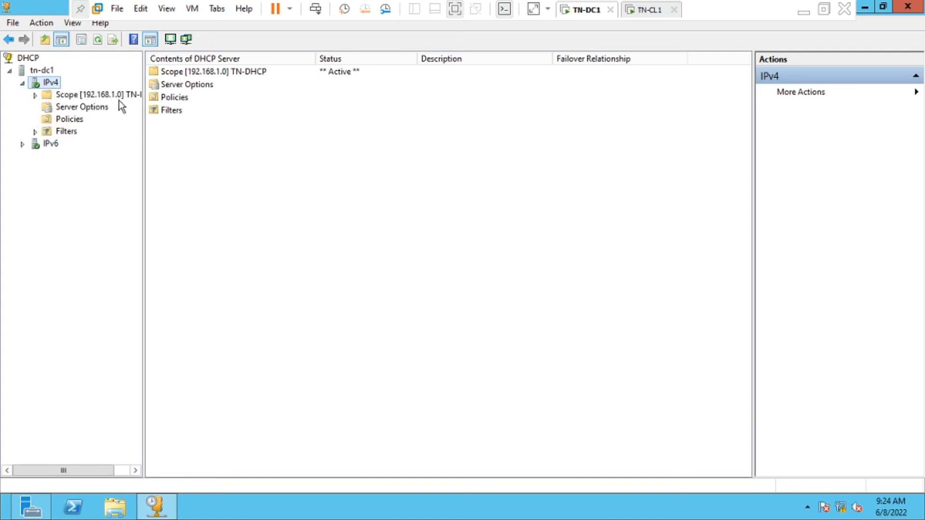
{"action": "double_click", "coordinate": [64, 99]}
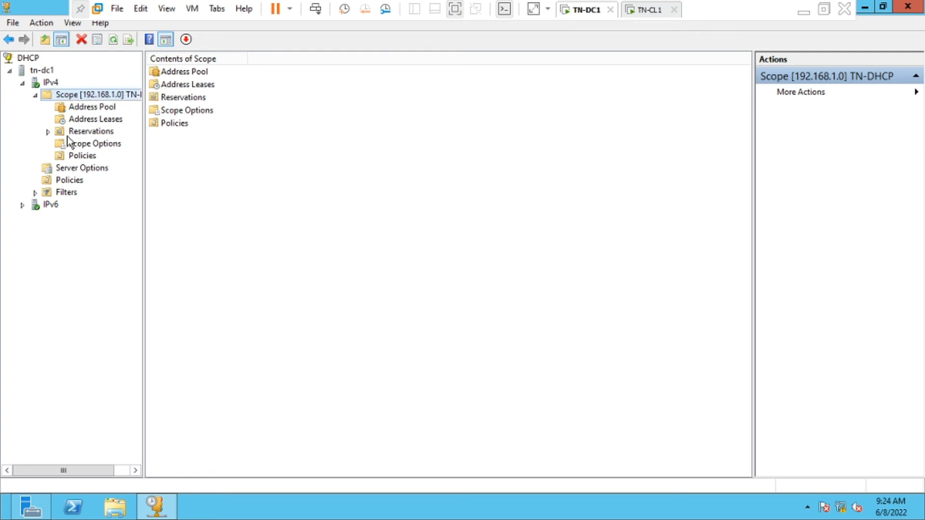
{"action": "left_click", "coordinate": [68, 110]}
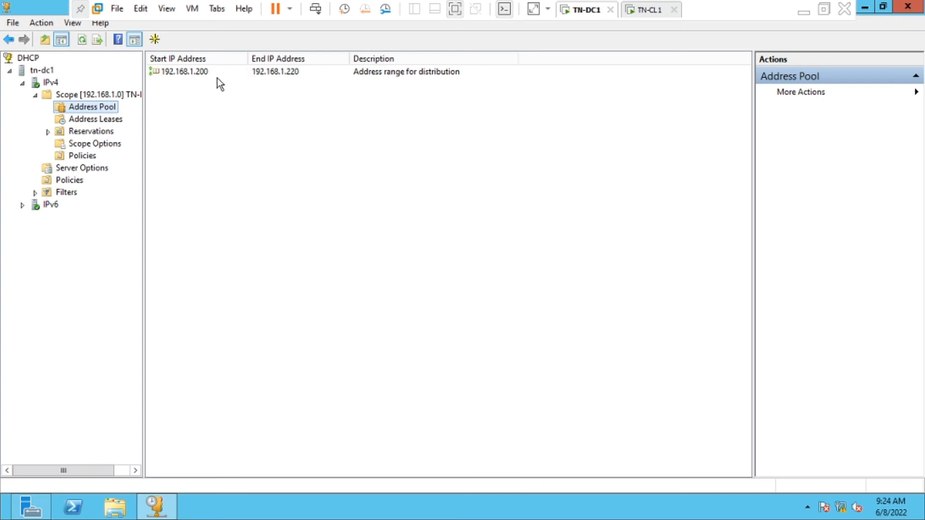
{"action": "left_click", "coordinate": [186, 72]}
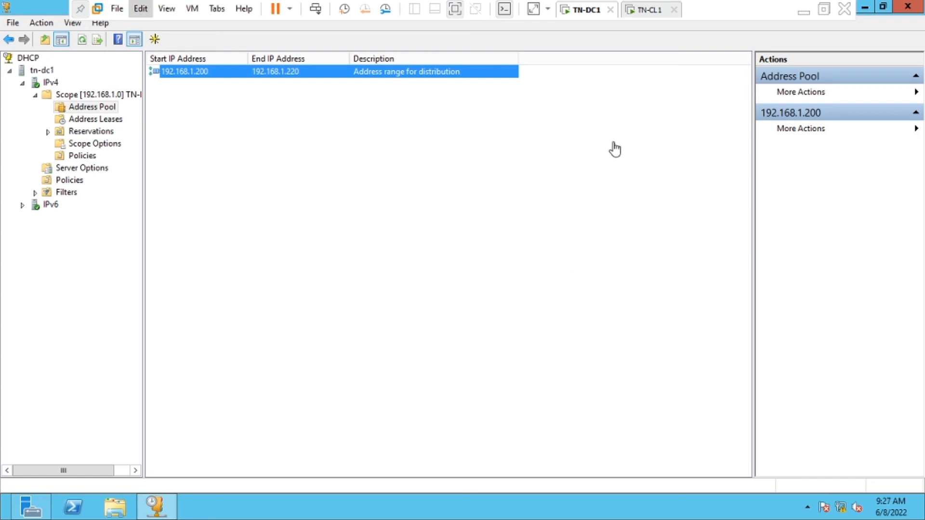
Step: Switch to the TN-CL1 client and open the properties of its Ethernet0 network adapter
{"action": "left_click", "coordinate": [651, 10]}
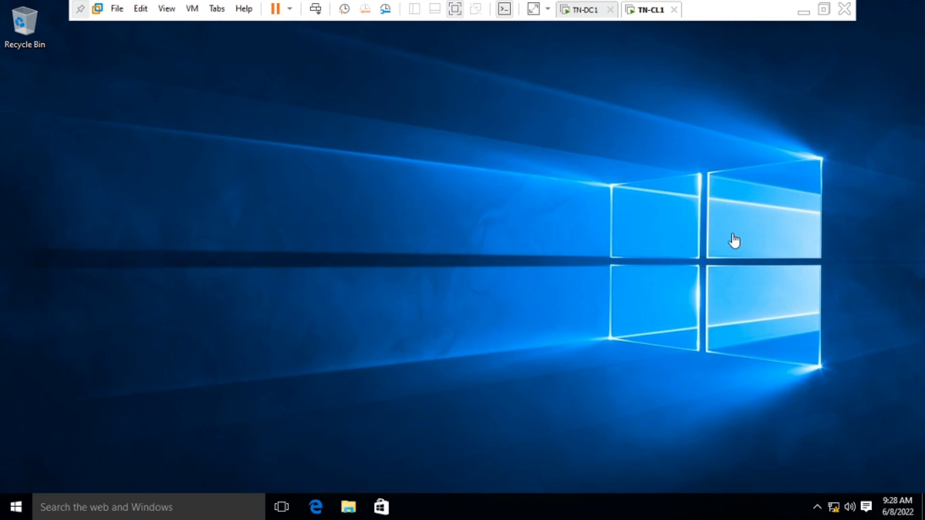
{"action": "right_click", "coordinate": [837, 513]}
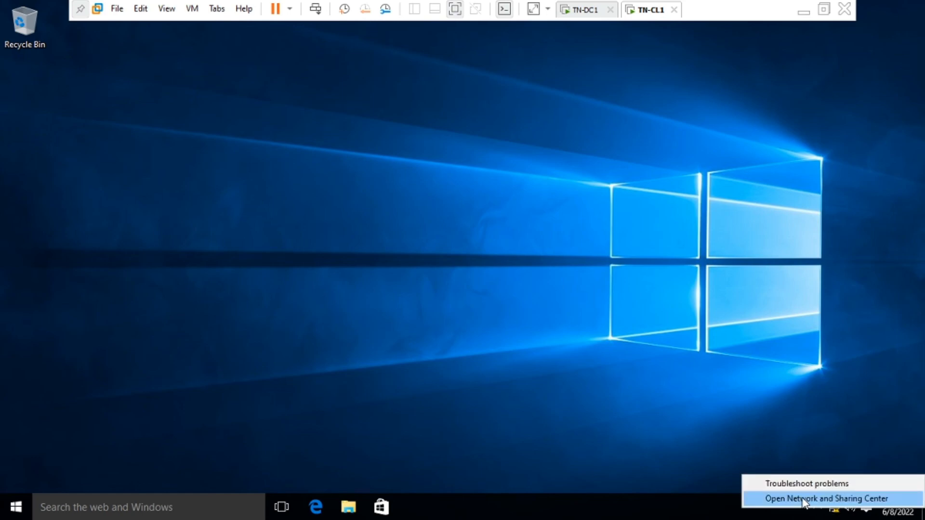
{"action": "left_click", "coordinate": [803, 500]}
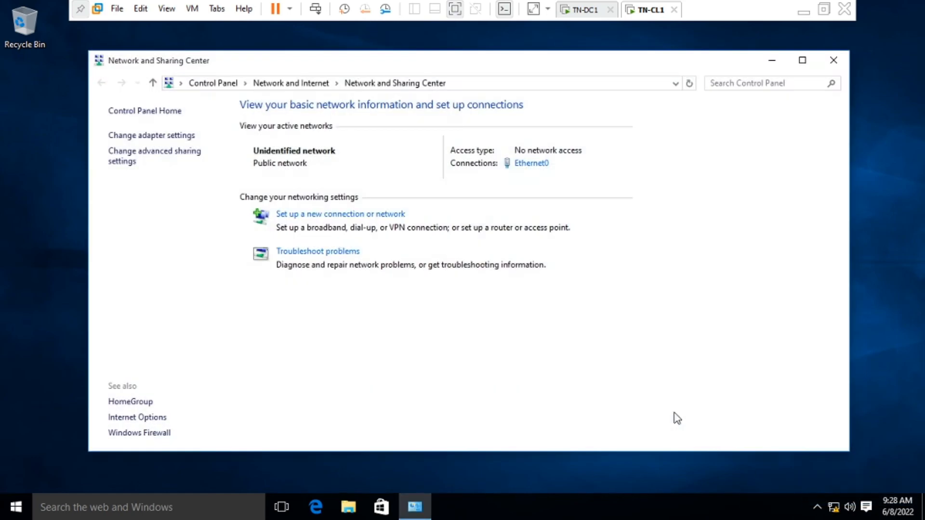
{"action": "left_click", "coordinate": [150, 136]}
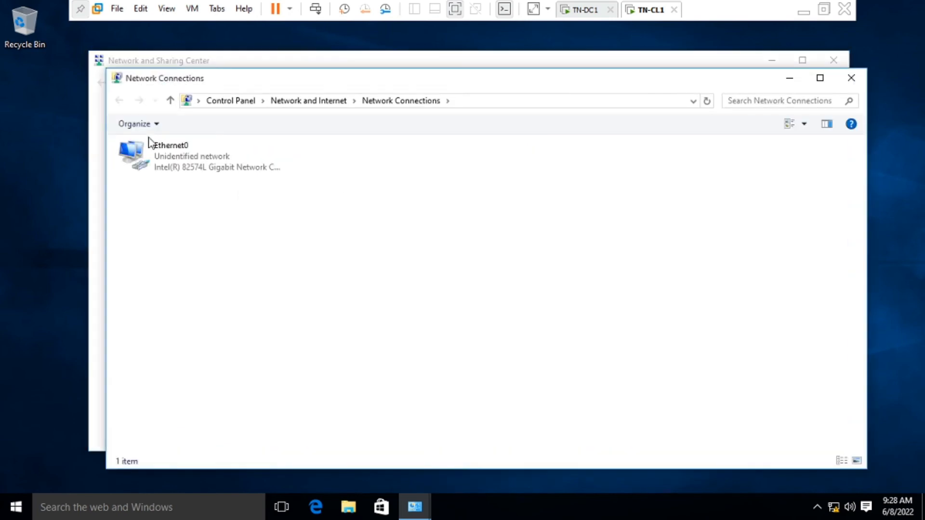
{"action": "left_click", "coordinate": [172, 160]}
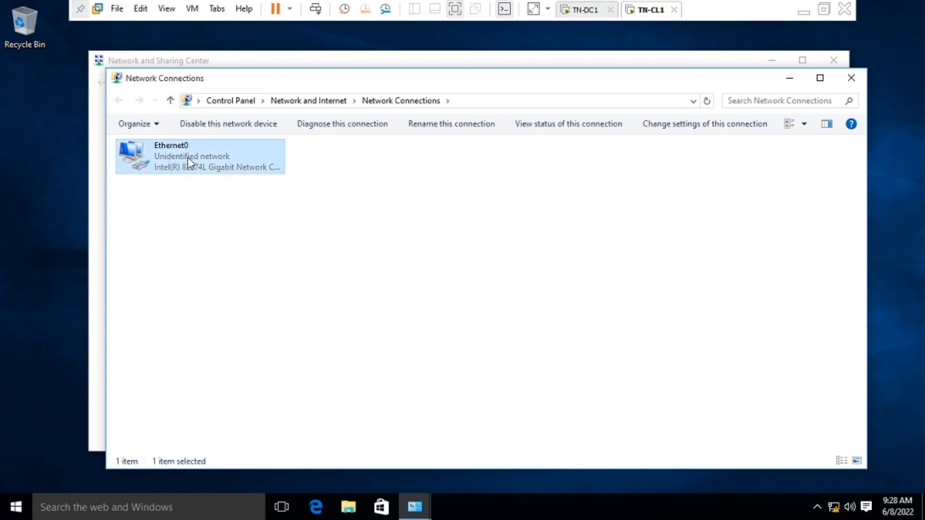
{"action": "right_click", "coordinate": [188, 162]}
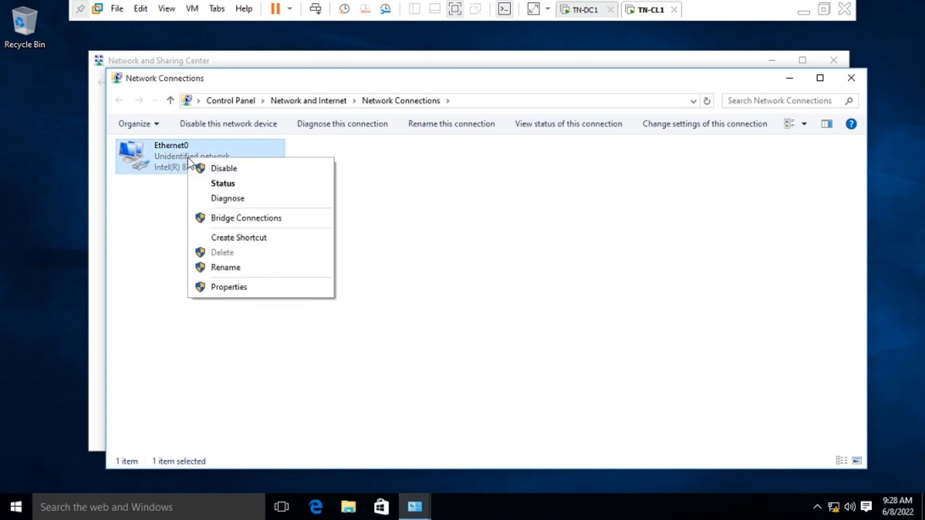
{"action": "left_click", "coordinate": [230, 288]}
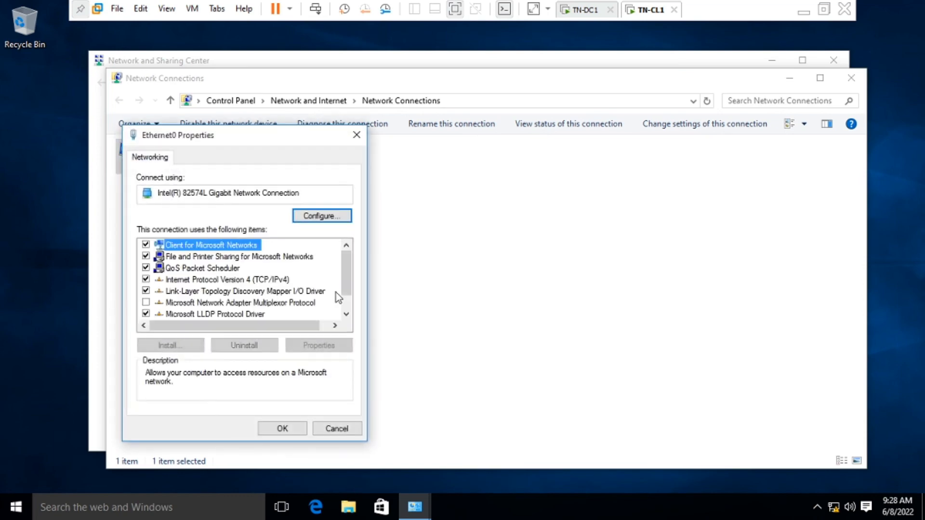
Step: Configure Ethernet0's Internet Protocol Version 4 (TCP/IPv4) to obtain an IP address automatically and apply the adapter settings
{"action": "left_click", "coordinate": [204, 280]}
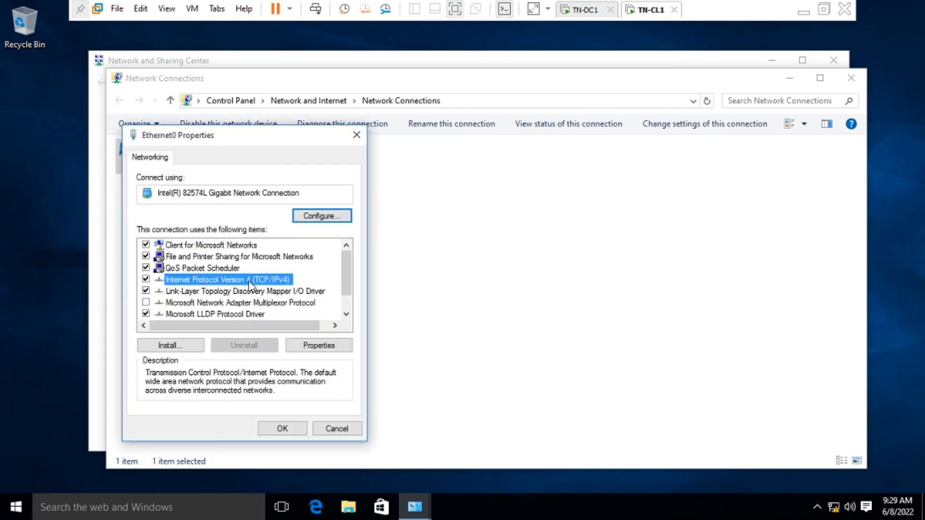
{"action": "left_click", "coordinate": [318, 345]}
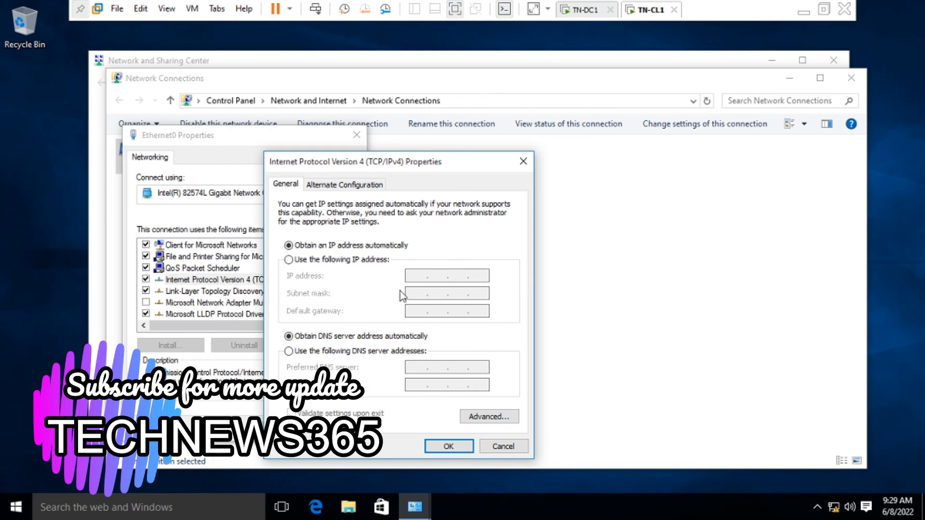
{"action": "left_click", "coordinate": [289, 261]}
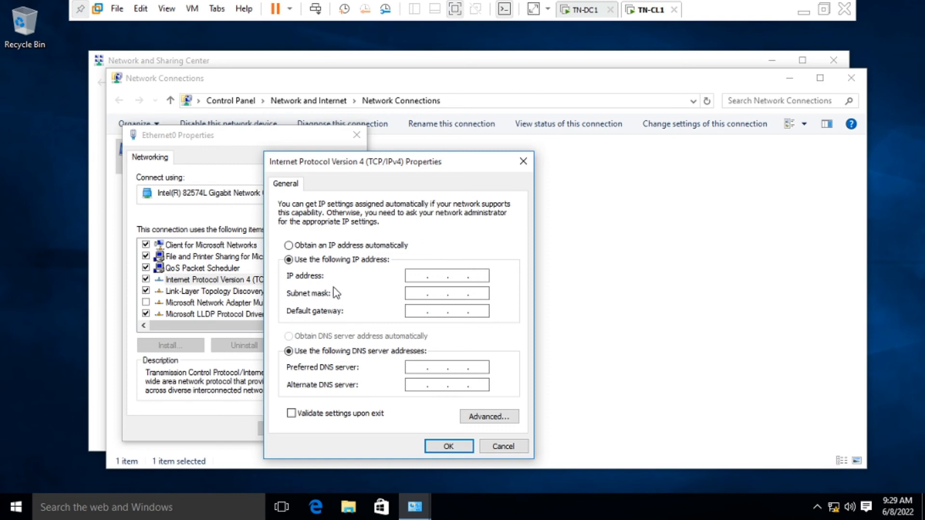
{"action": "left_click", "coordinate": [289, 247]}
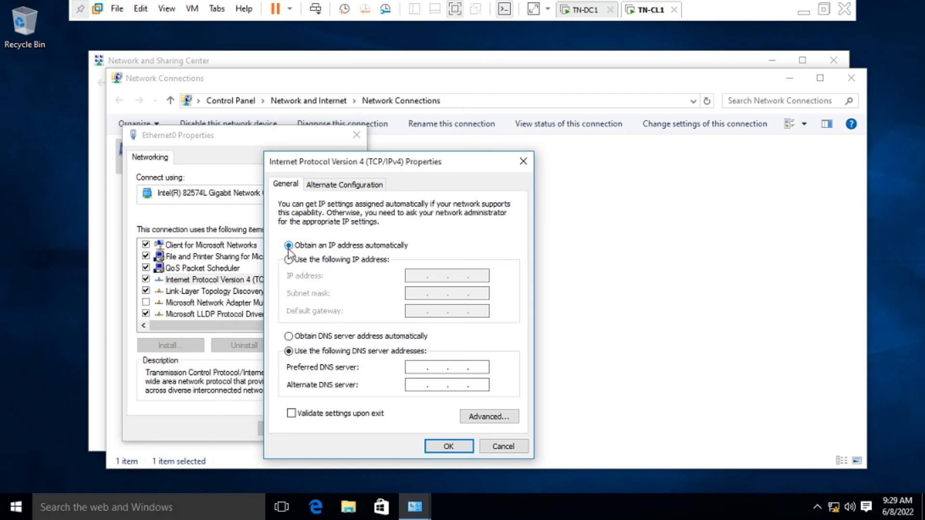
{"action": "left_click", "coordinate": [448, 447]}
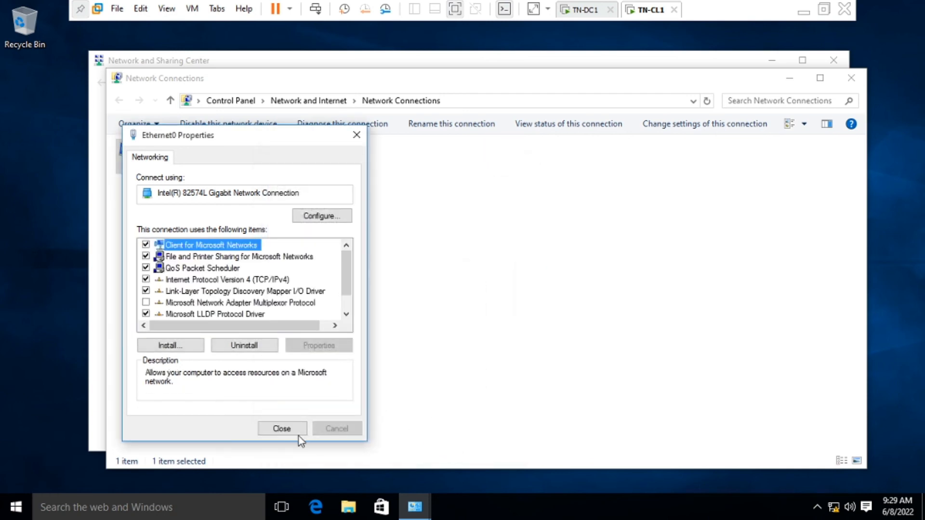
{"action": "left_click", "coordinate": [283, 429]}
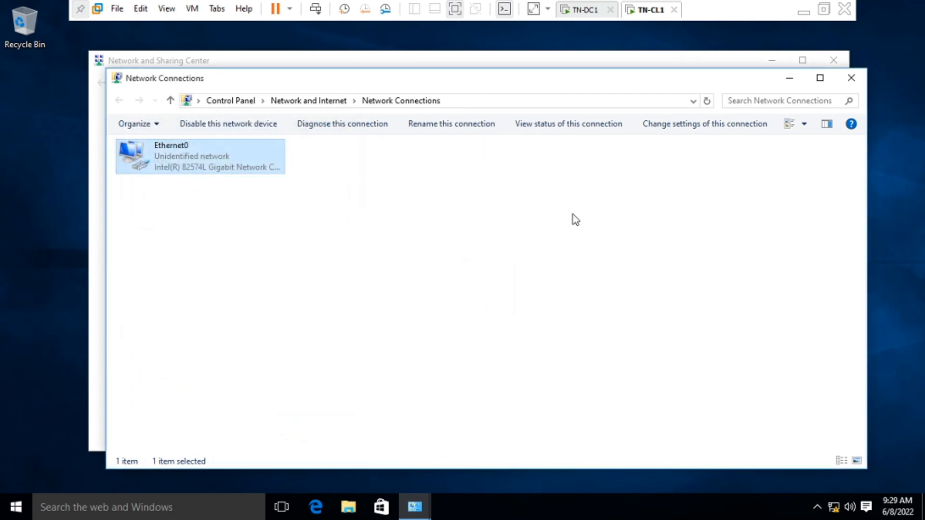
Step: Check Ethernet0's connection status and details for the DHCP-assigned IPv4 address, lease and DHCP server
{"action": "left_click", "coordinate": [161, 162]}
{"action": "right_click", "coordinate": [161, 159]}
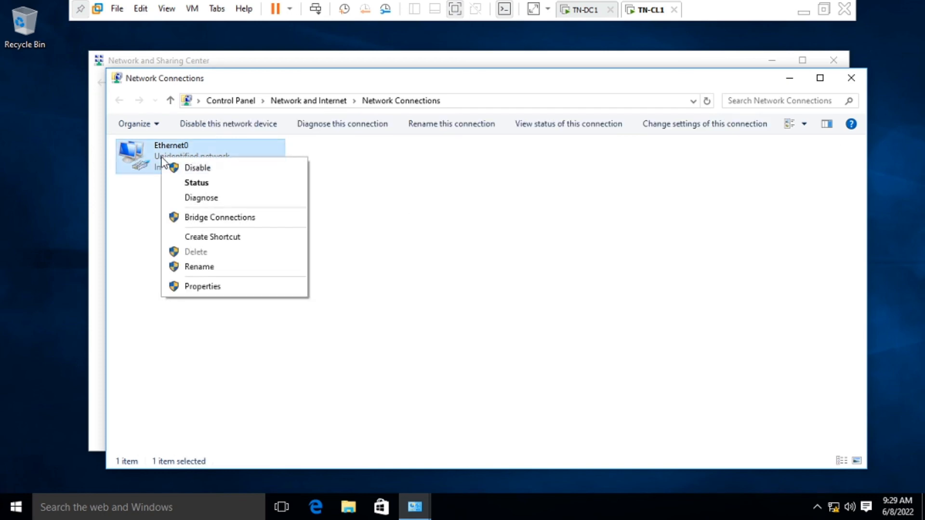
{"action": "left_click", "coordinate": [197, 183]}
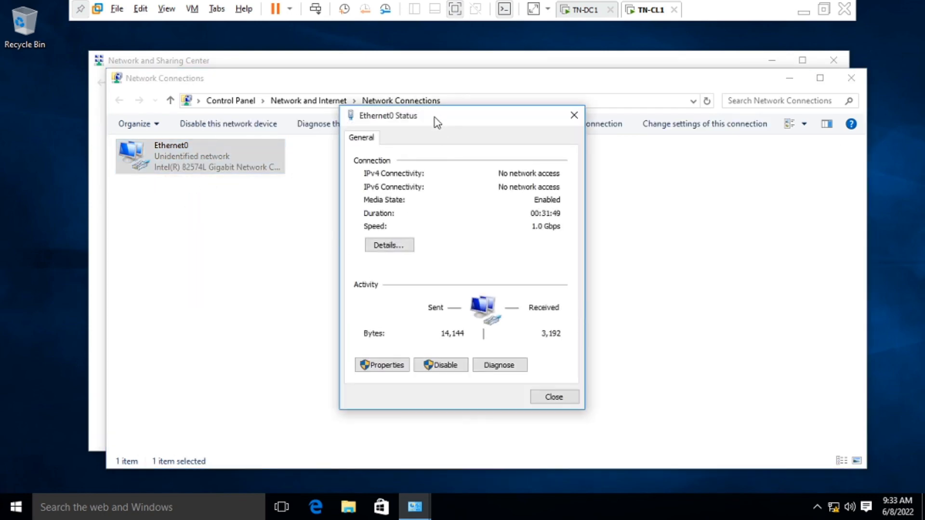
{"action": "left_click_drag", "start_coordinate": [436, 120], "coordinate": [411, 102]}
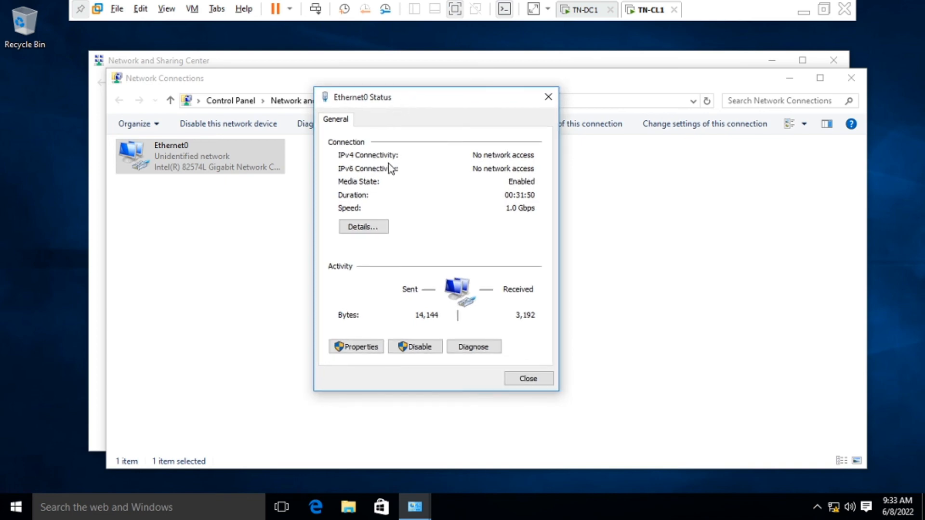
{"action": "left_click", "coordinate": [366, 229]}
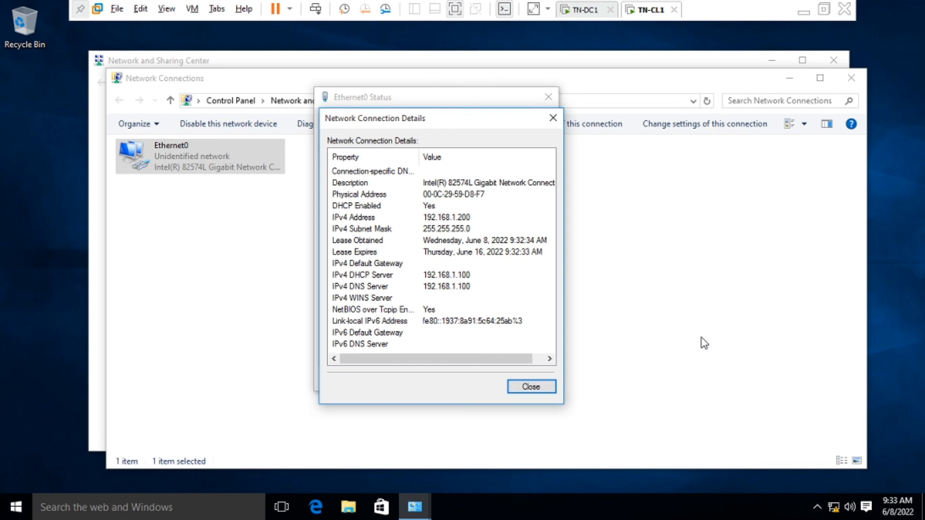
Step: Ping the DHCP server at 192.168.1.100 from a Command Prompt on the client to test connectivity
{"action": "key", "text": "super+r"}
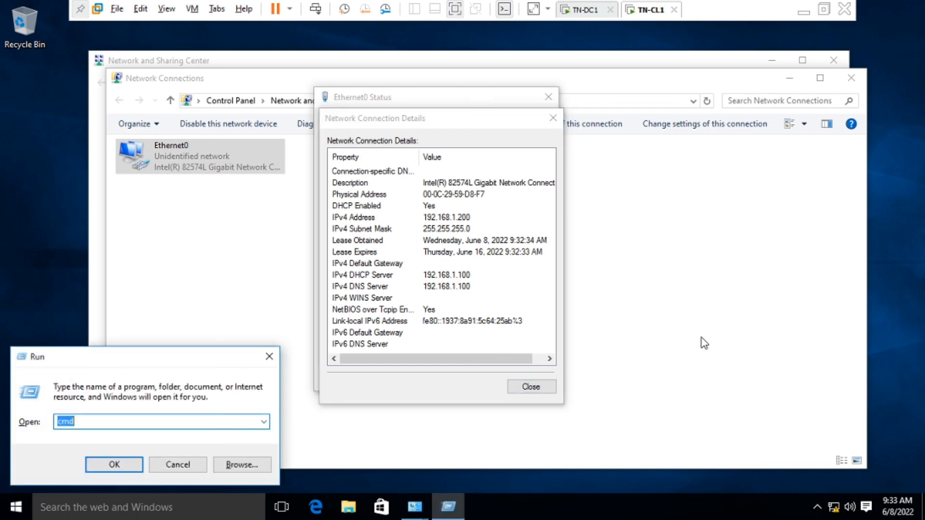
{"action": "key", "text": "Return"}
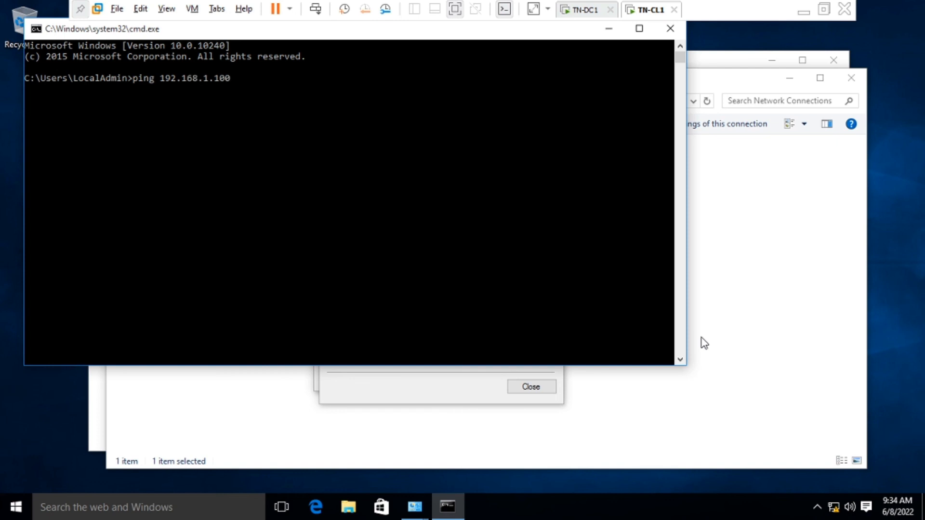
{"action": "key", "text": "Return"}
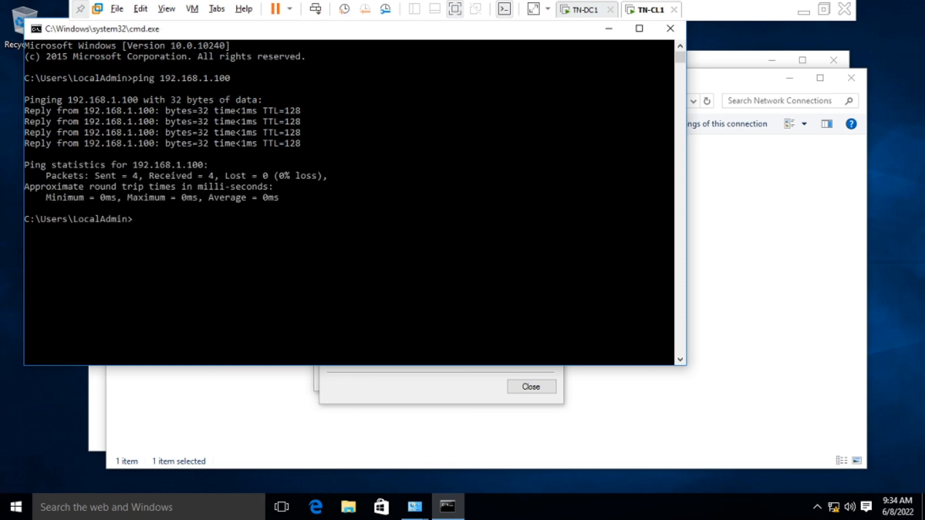
{"action": "left_click_drag", "start_coordinate": [343, 33], "coordinate": [477, 79]}
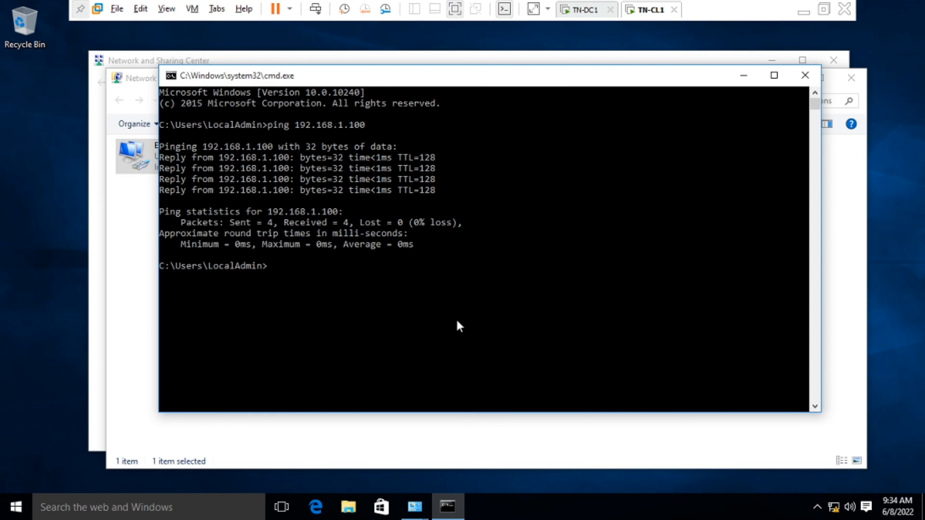